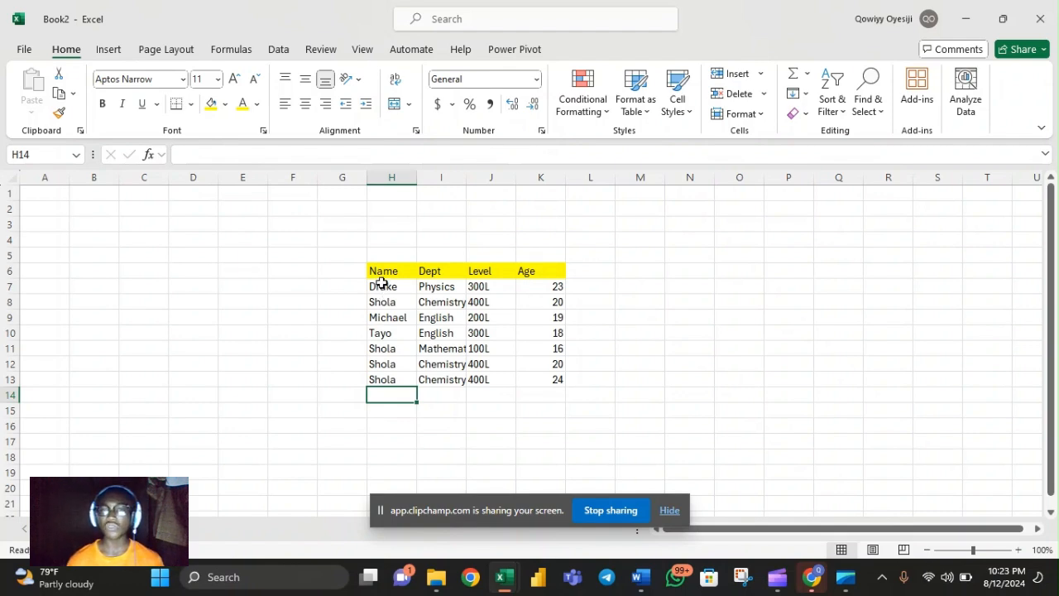
left_click_drag(382, 285, 392, 381)
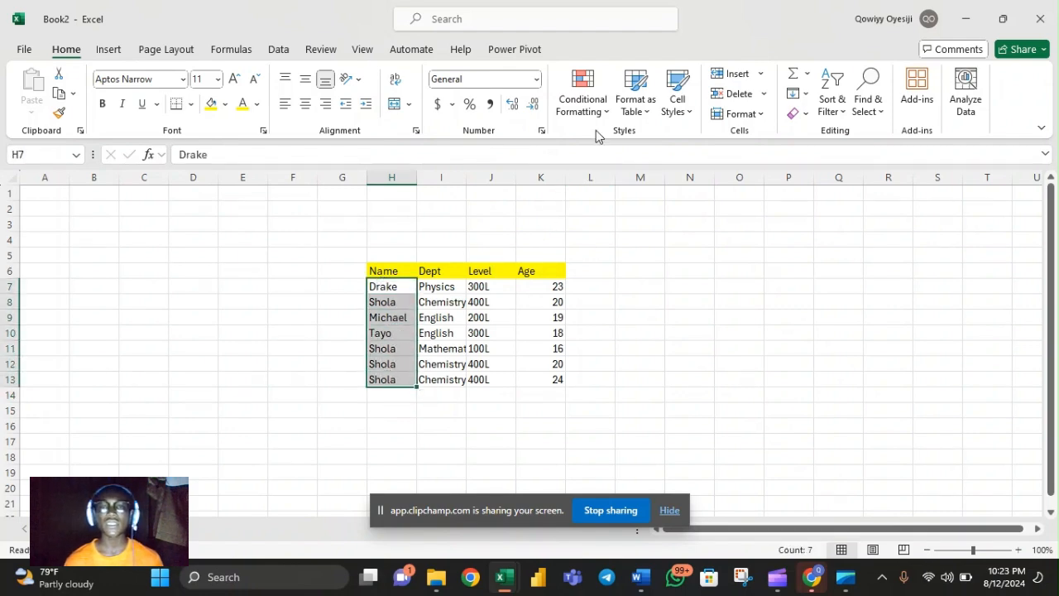
left_click(577, 101)
mouse_move(605, 145)
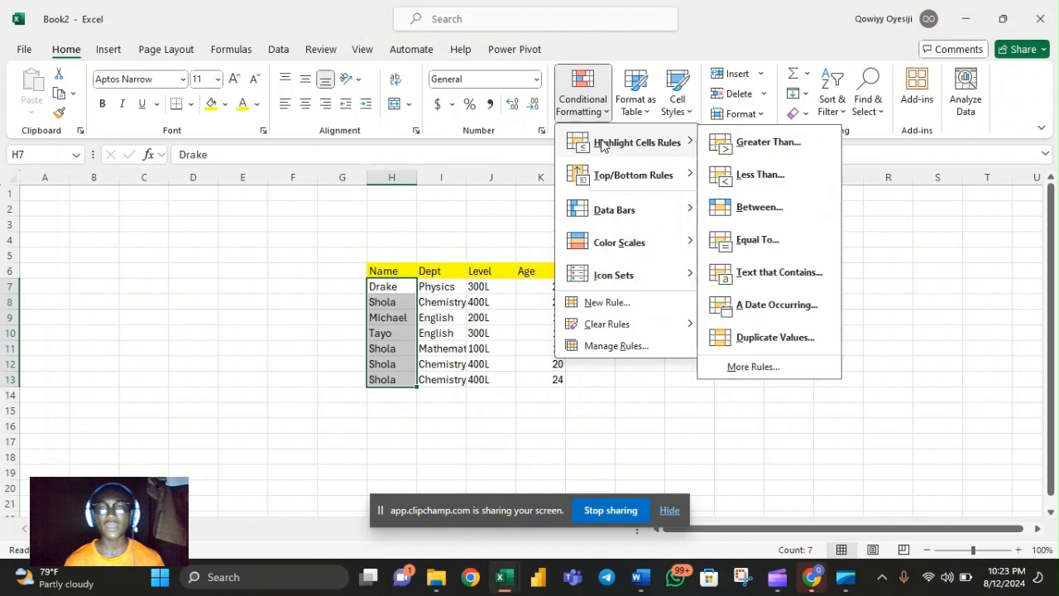
left_click(331, 217)
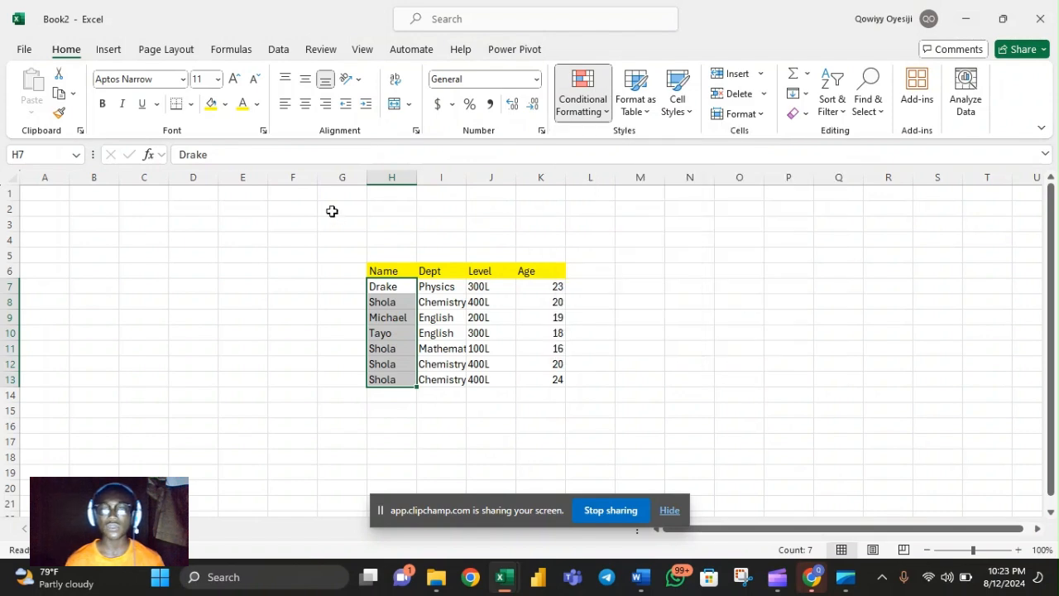
left_click(393, 224)
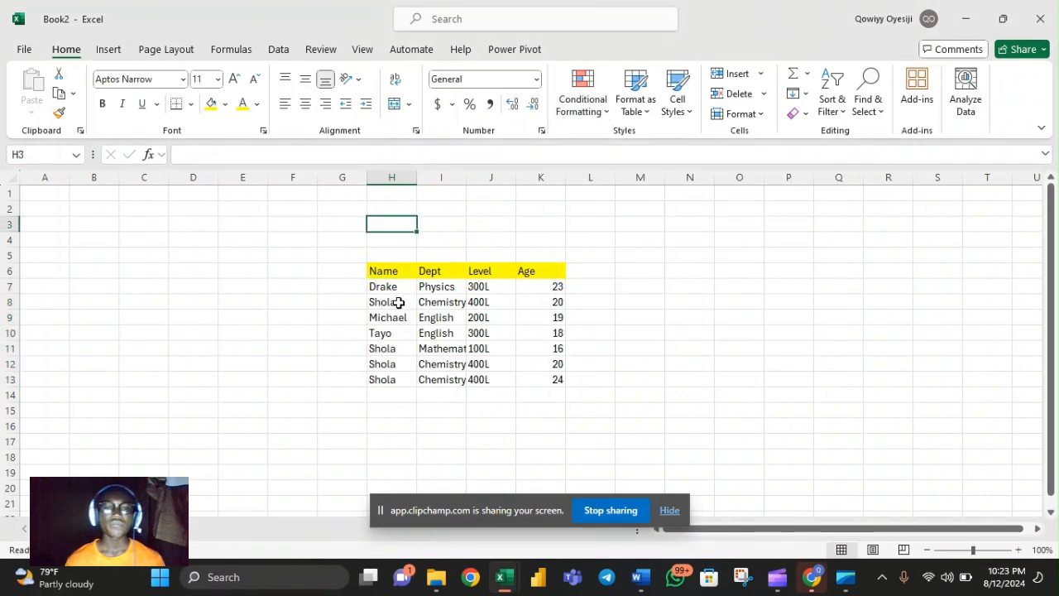
Highlight the duplicate values in the Name column range H7:H13 with Green Fill with Dark Green Text
left_click_drag(398, 287, 392, 380)
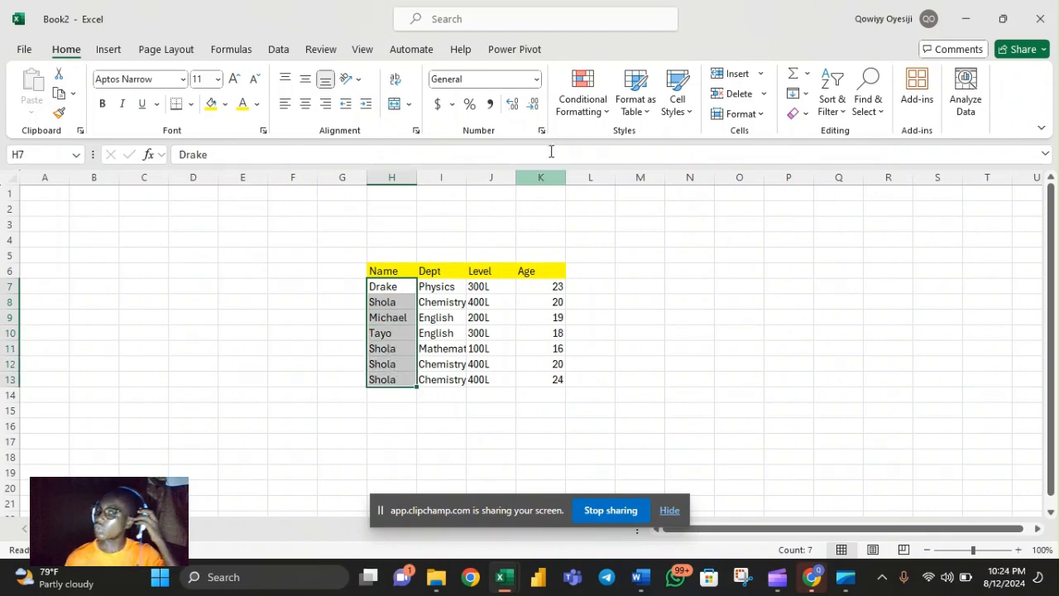
left_click(569, 117)
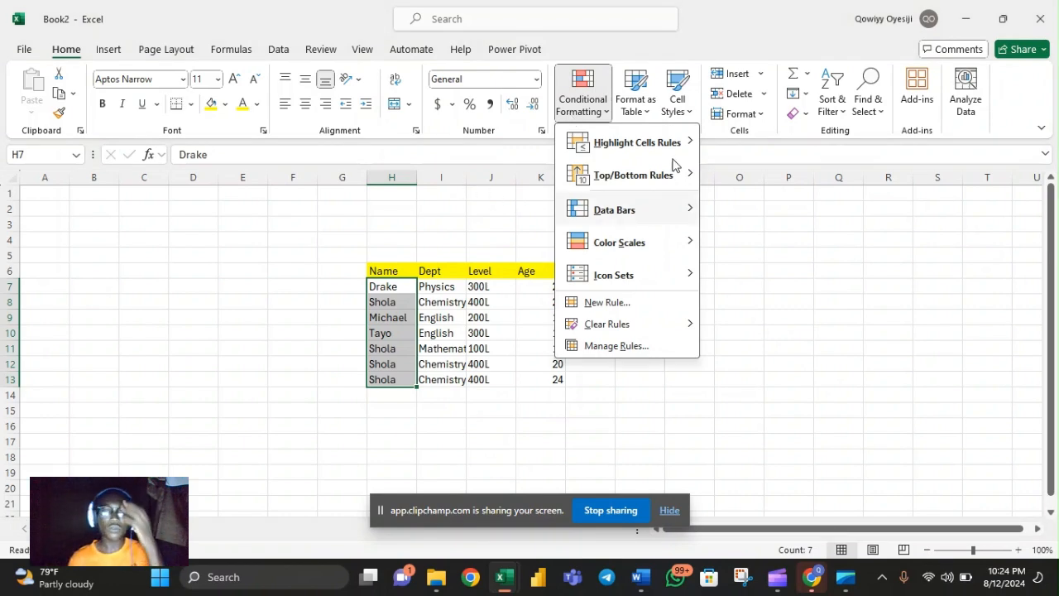
mouse_move(684, 147)
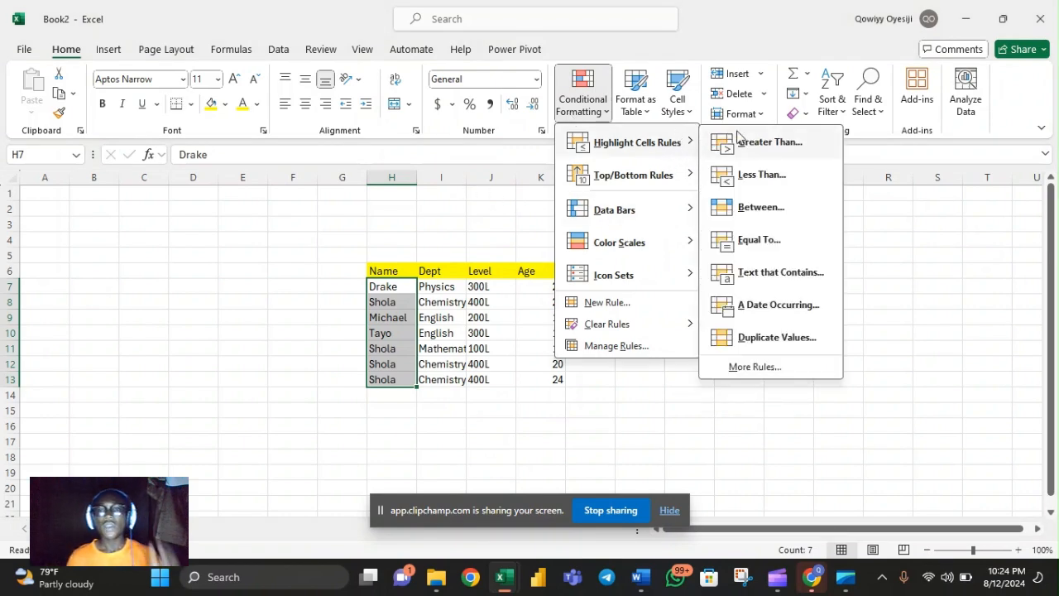
left_click(768, 339)
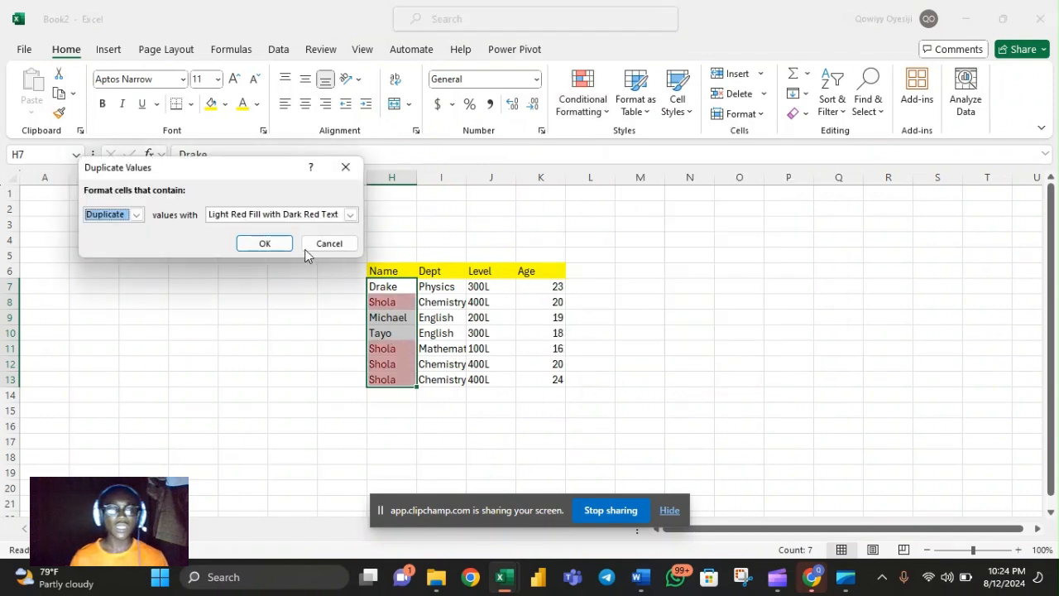
left_click(350, 214)
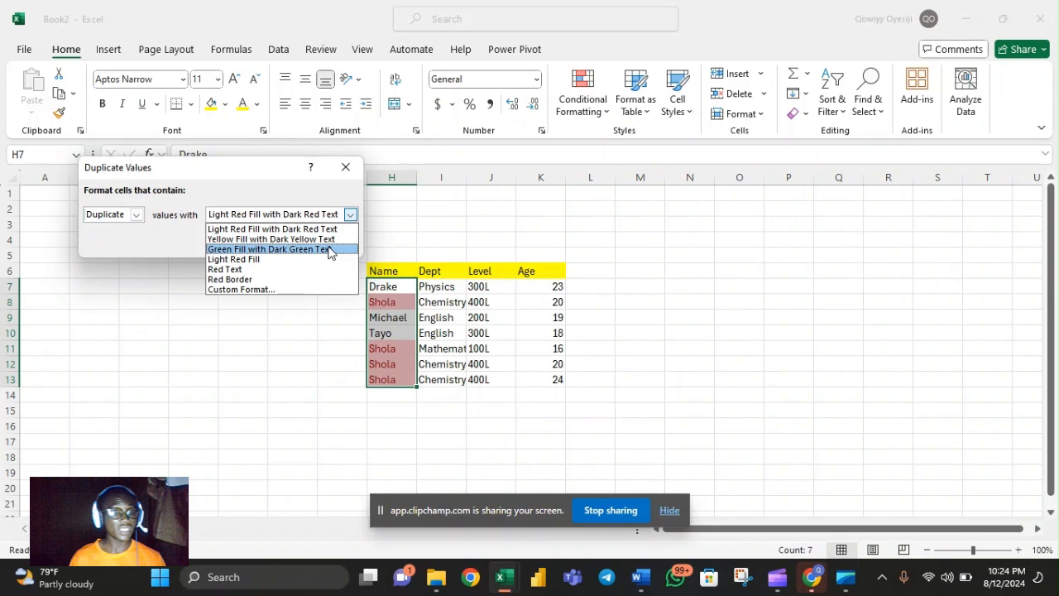
left_click(328, 249)
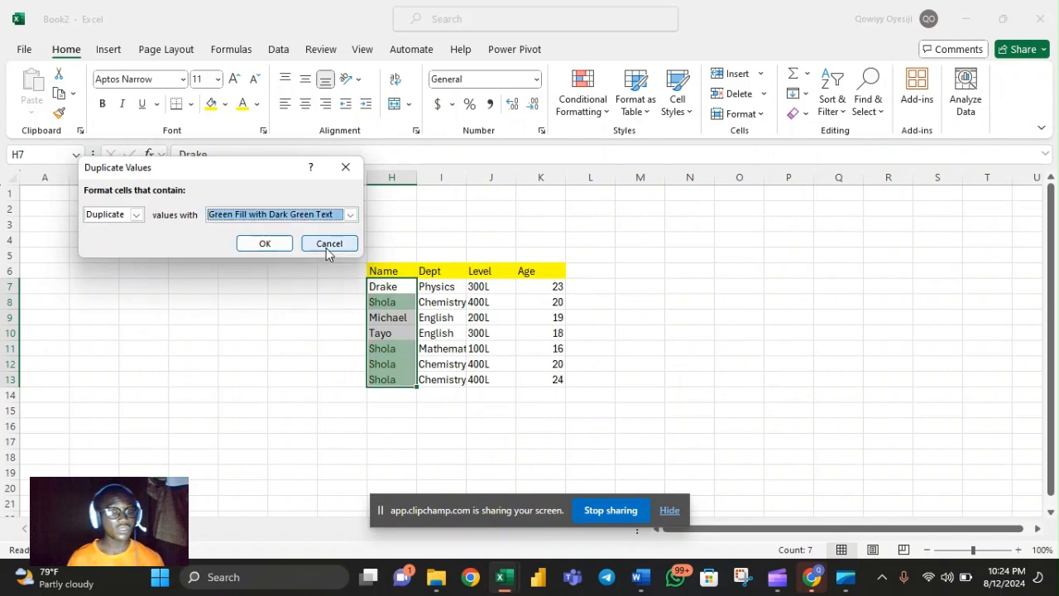
left_click(280, 244)
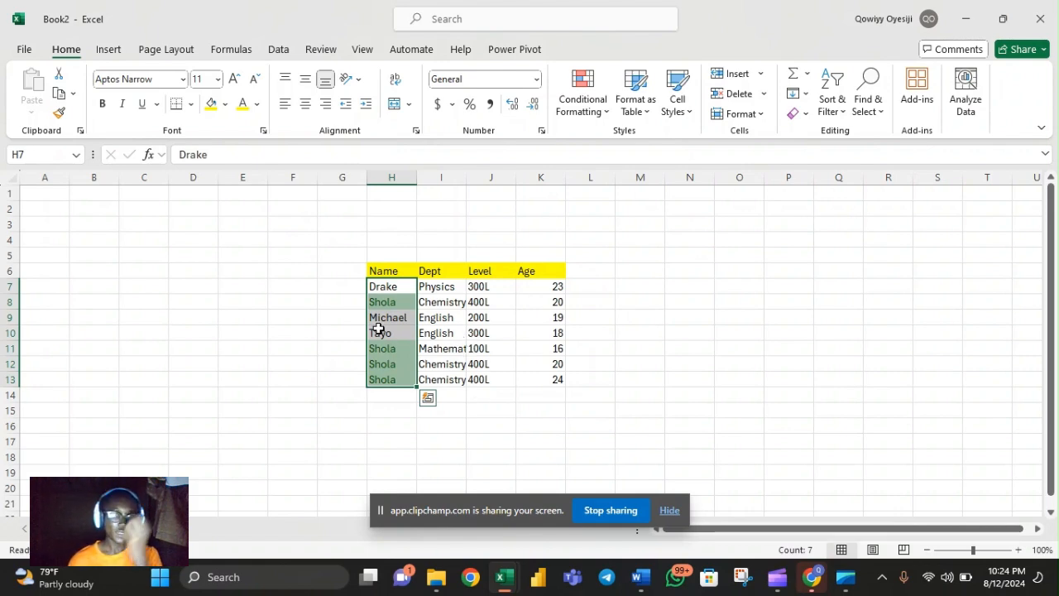
Examine the highlighted duplicate names up close and compare the full records in rows 8 and 11
left_click(378, 302)
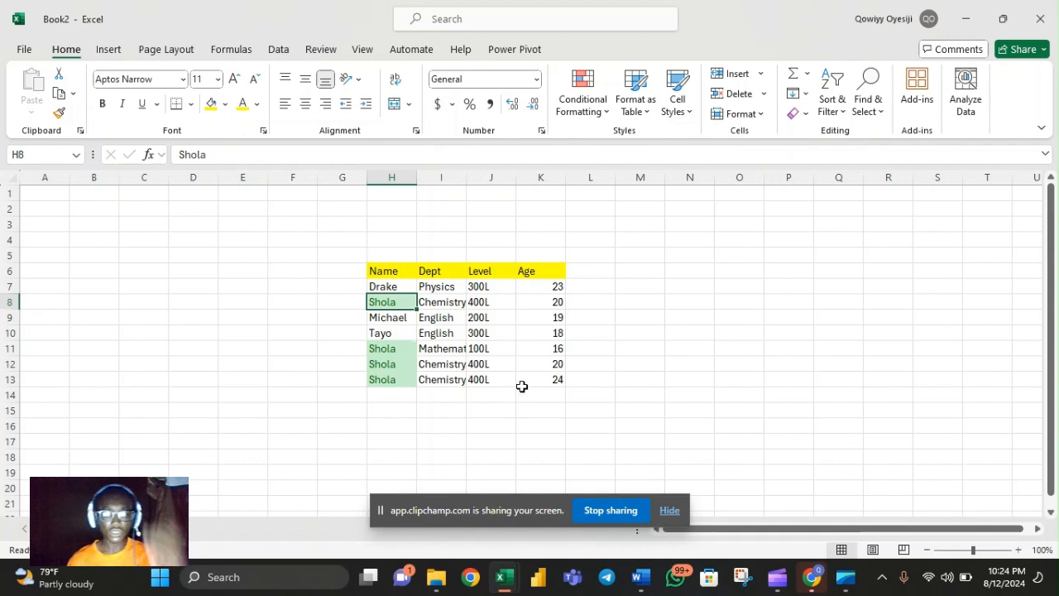
scroll(525, 380, "up", 1)
scroll(584, 404, "up", 1)
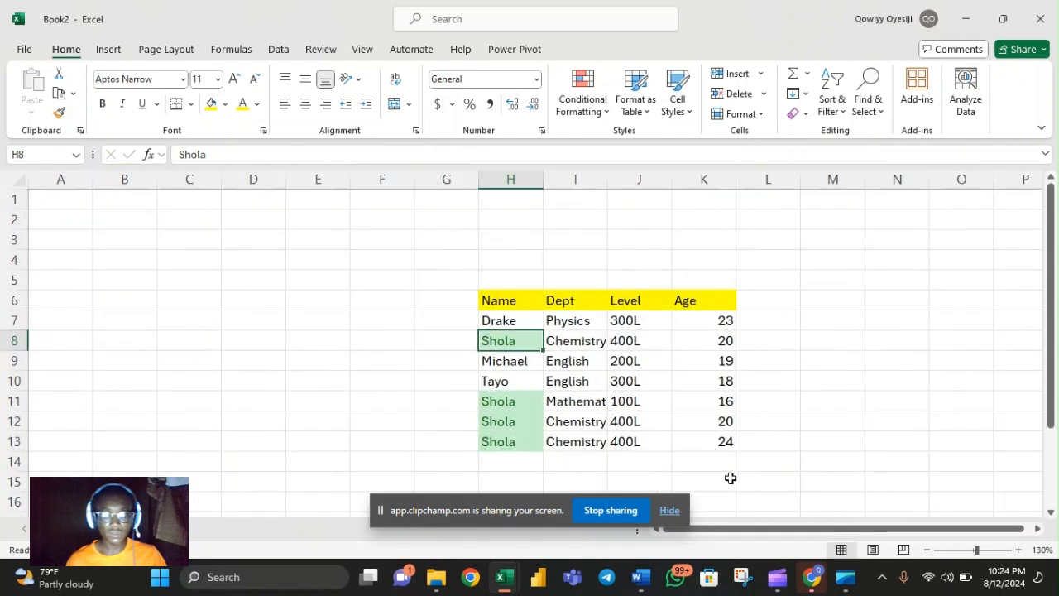
left_click_drag(977, 550, 976, 537)
scroll(968, 439, "down", 2)
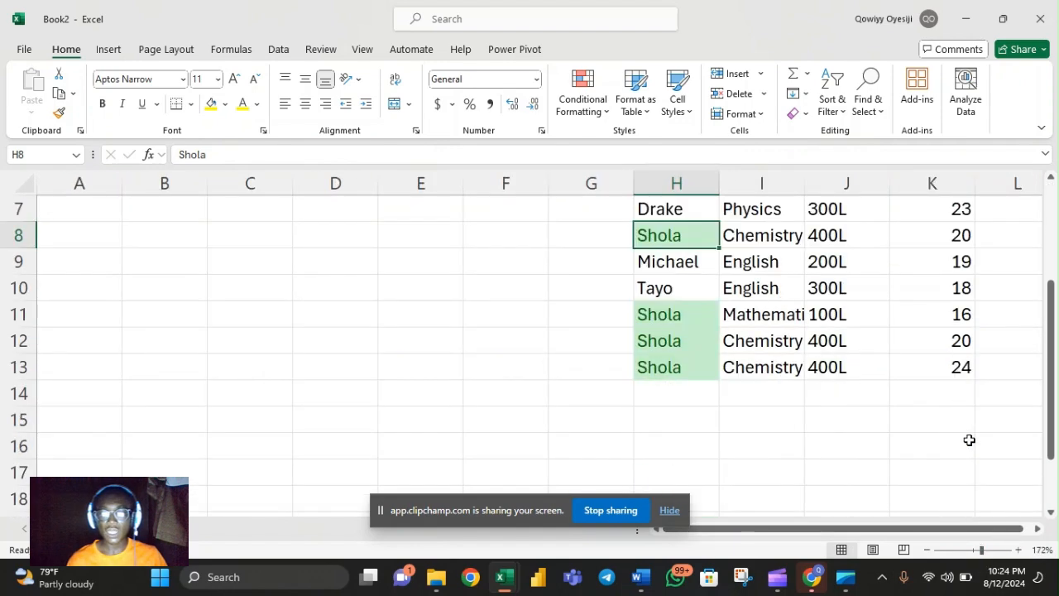
scroll(922, 426, "up", 1)
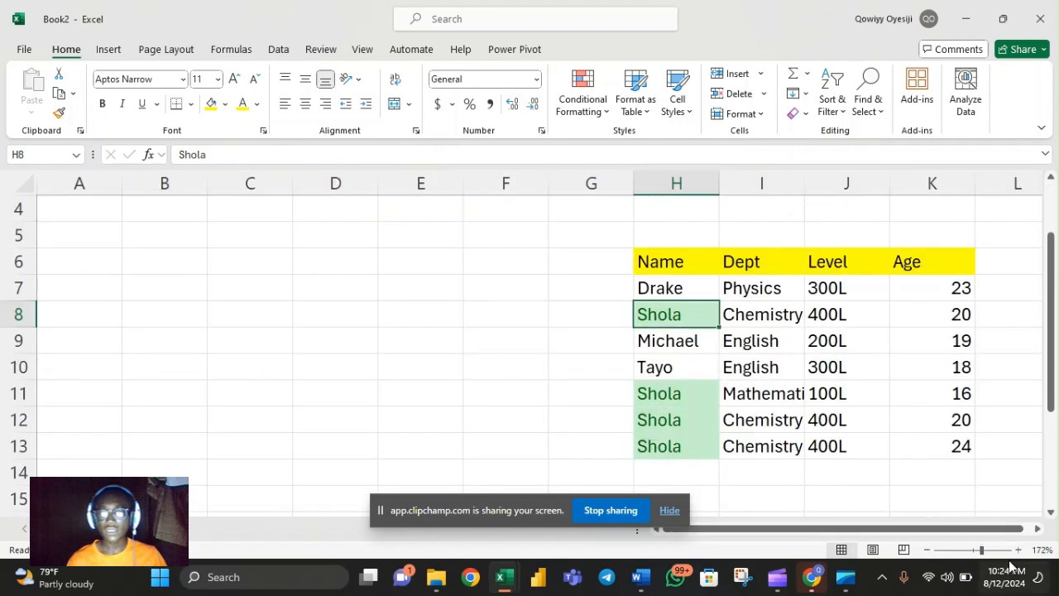
left_click(1038, 528)
left_click(1038, 529)
left_click(1037, 529)
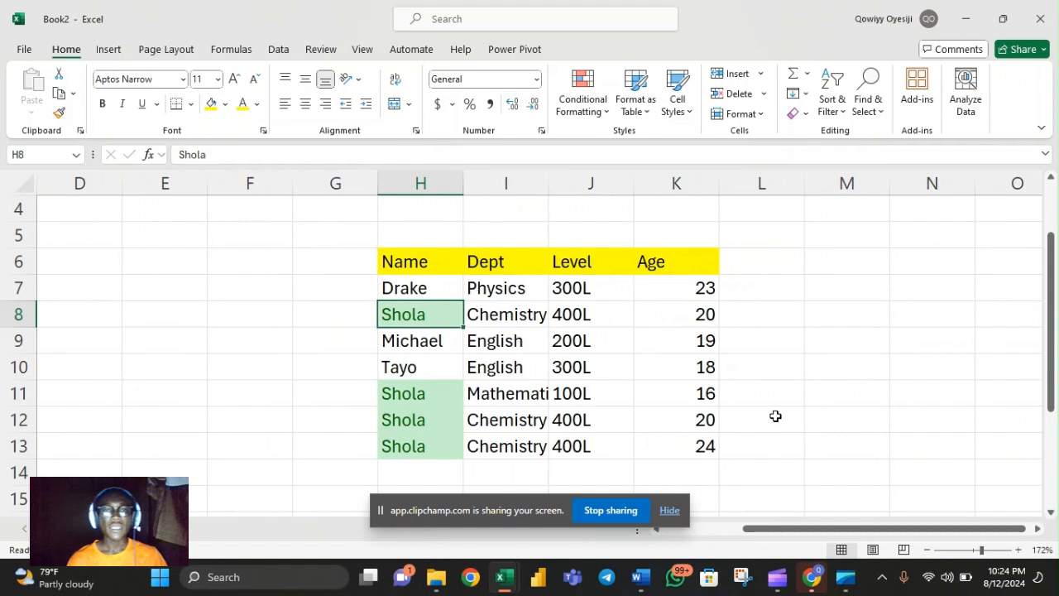
left_click_drag(1048, 315, 1049, 326)
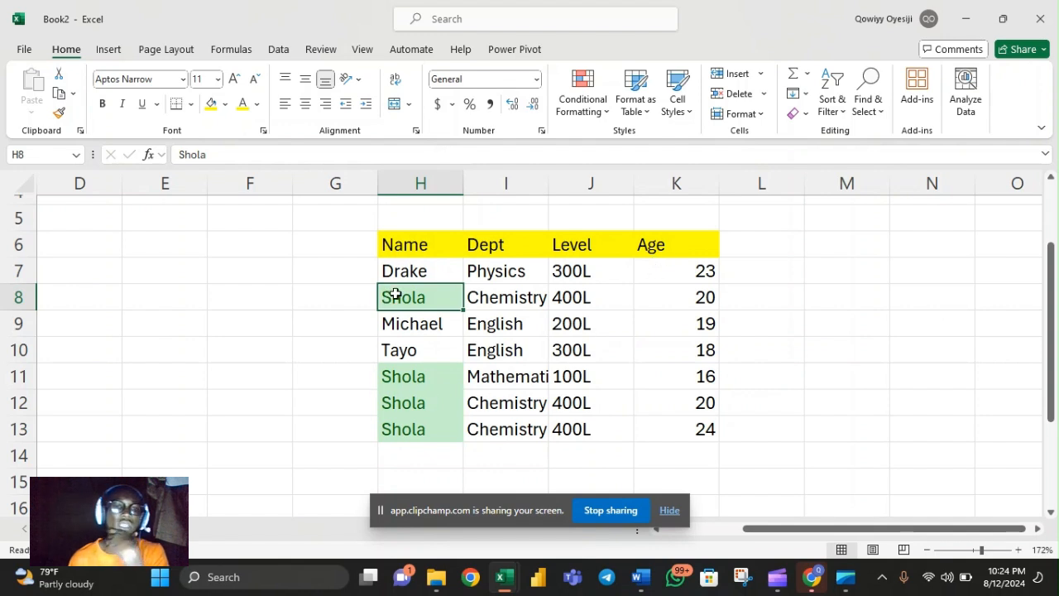
left_click_drag(466, 297, 674, 305)
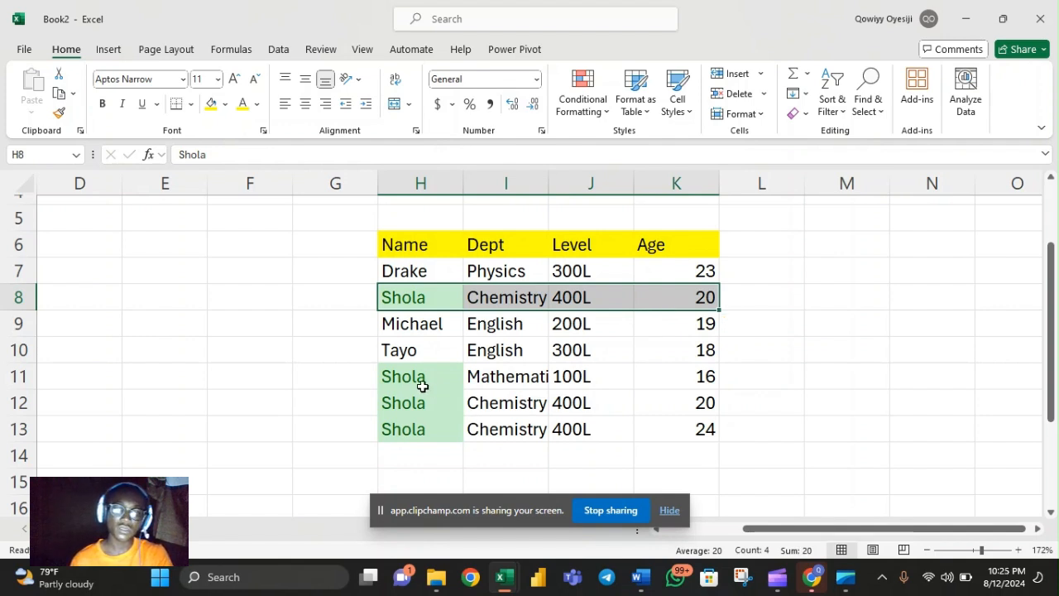
left_click_drag(415, 384, 685, 377)
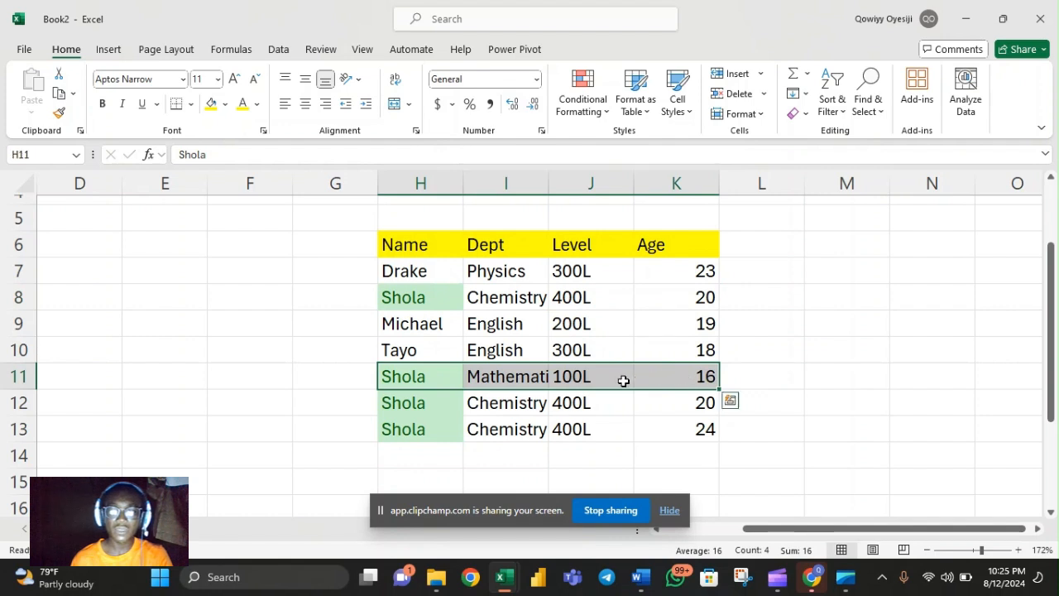
left_click(414, 296)
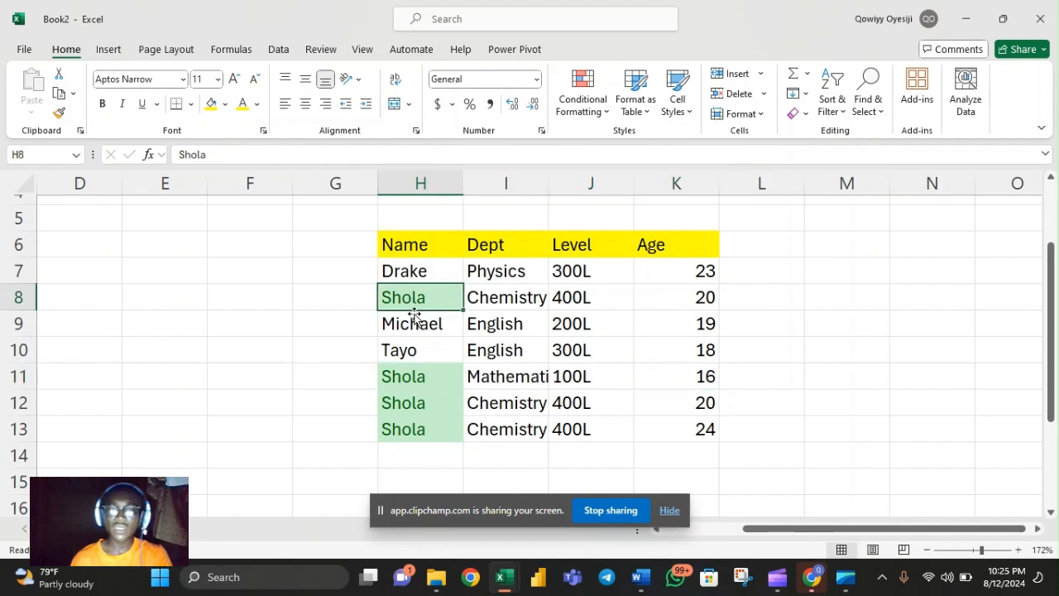
left_click(409, 377)
Number two of the duplicate-name records beside the table by entering 1 in G8 and 2 in G11
left_click(328, 297)
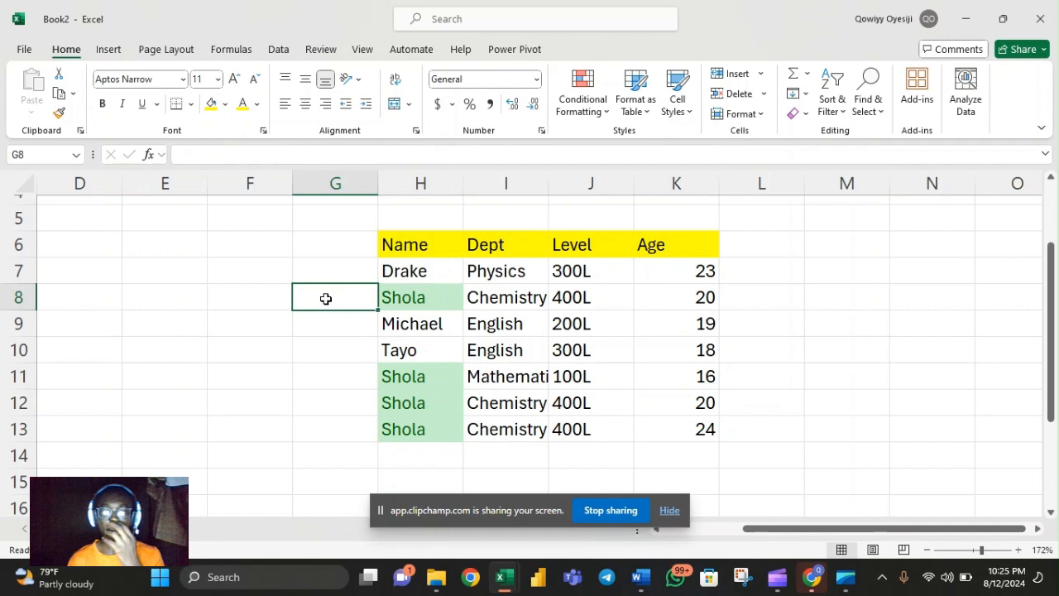
type("1")
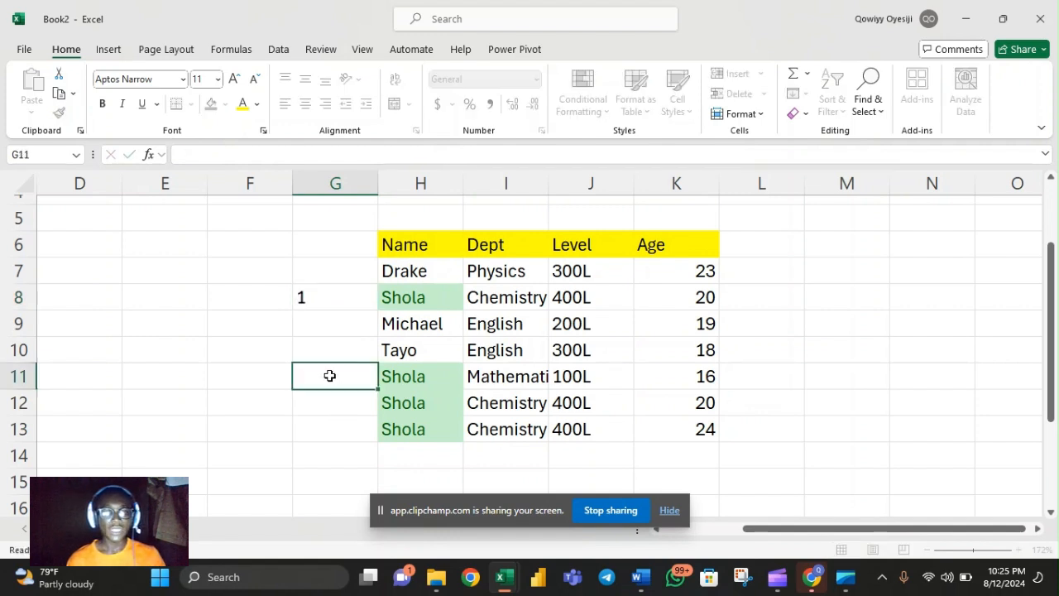
left_click(328, 375)
type("2")
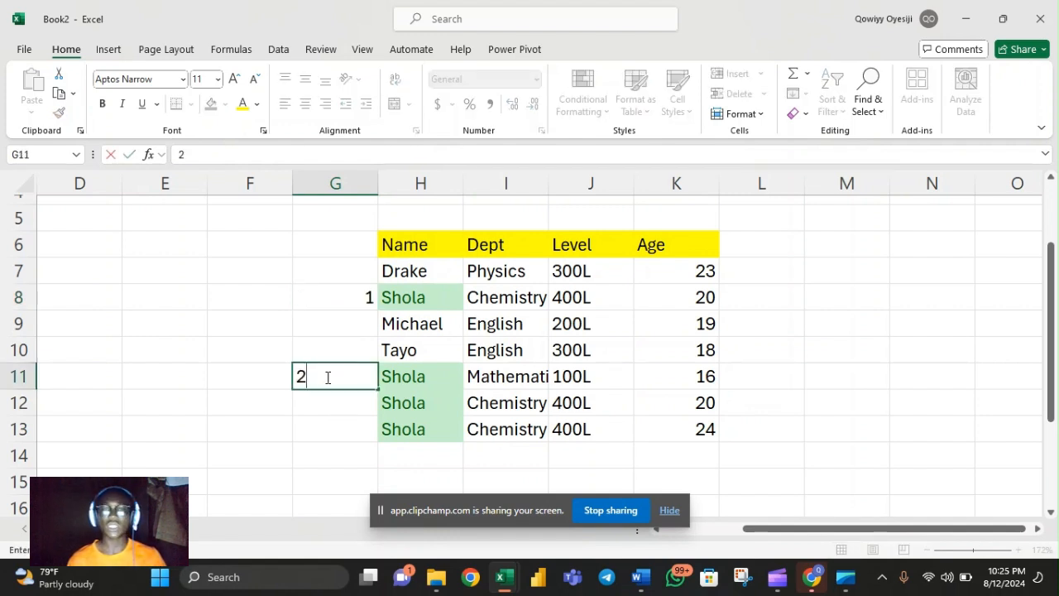
key("Return")
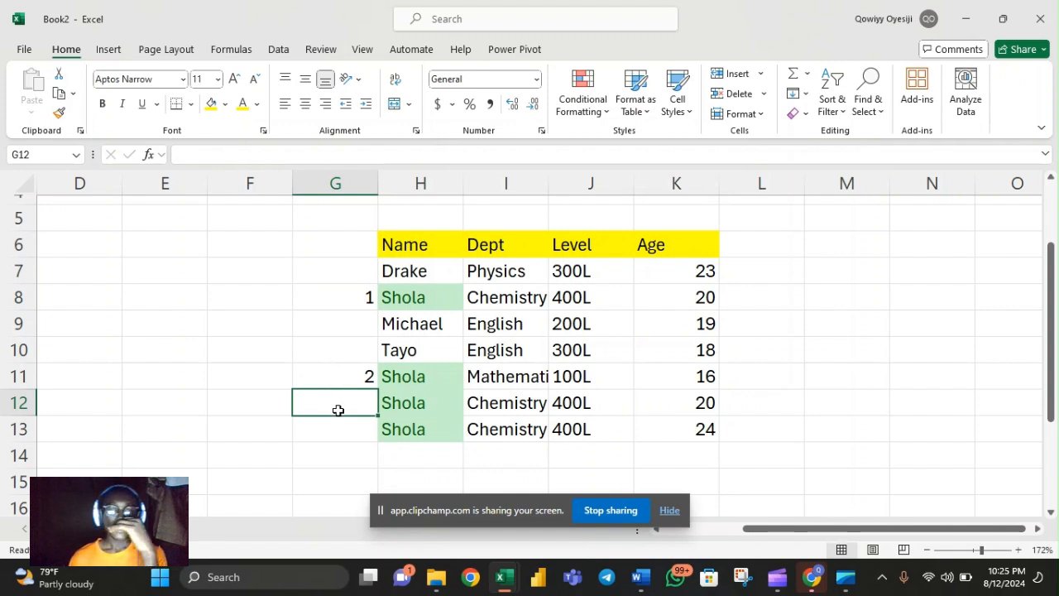
Compare the records in rows 12 and 13 with row 8, checking the Age values in particular
left_click_drag(377, 412, 337, 403)
left_click(567, 328)
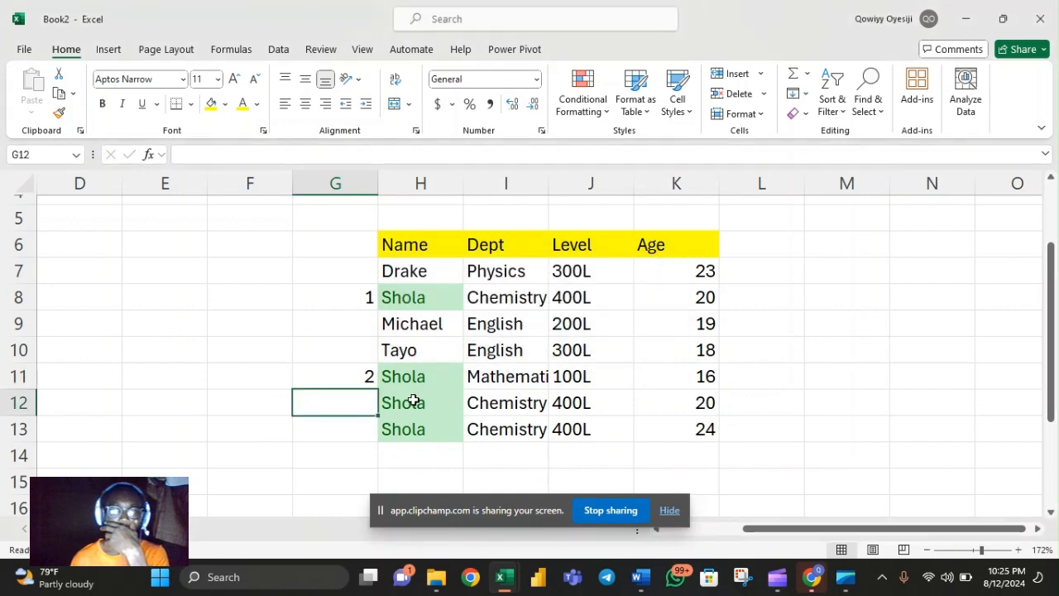
left_click(453, 400)
left_click_drag(453, 400, 676, 402)
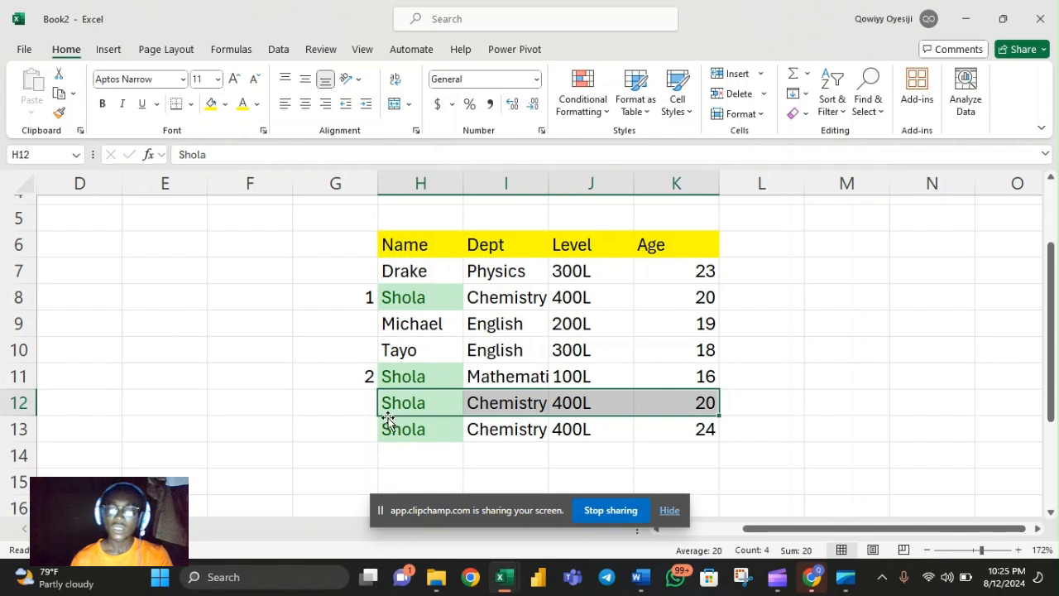
left_click_drag(388, 428, 680, 429)
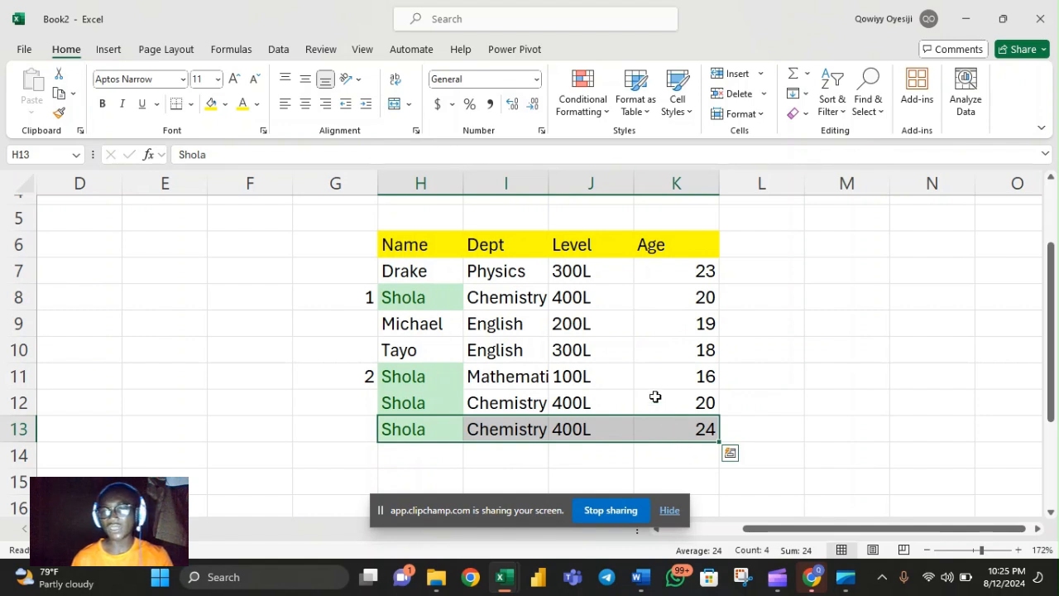
left_click_drag(659, 295, 662, 377)
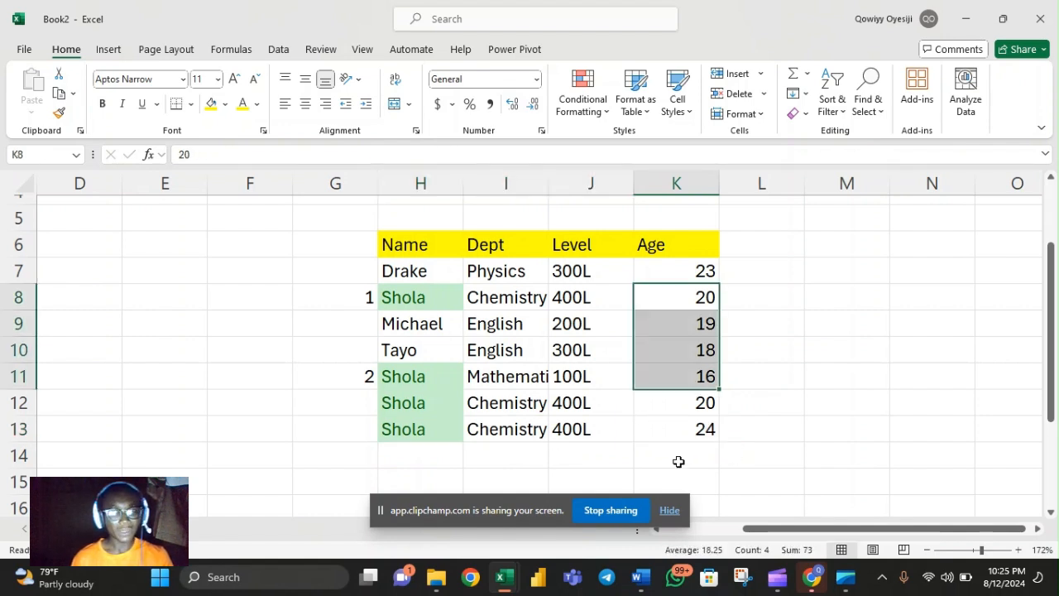
left_click(662, 436)
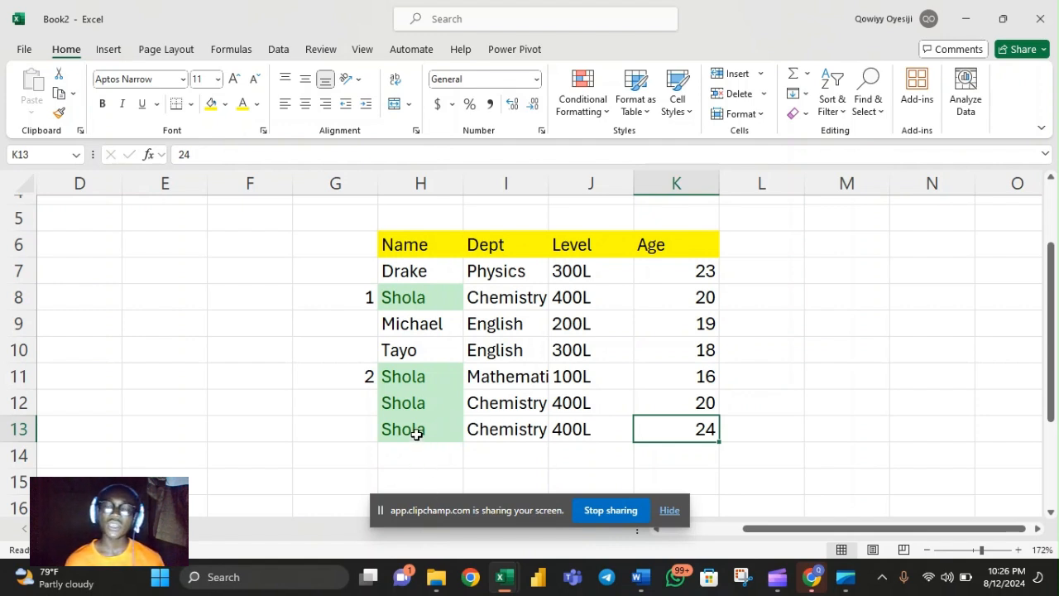
Enter a person's full name in cell E8
left_click(368, 403)
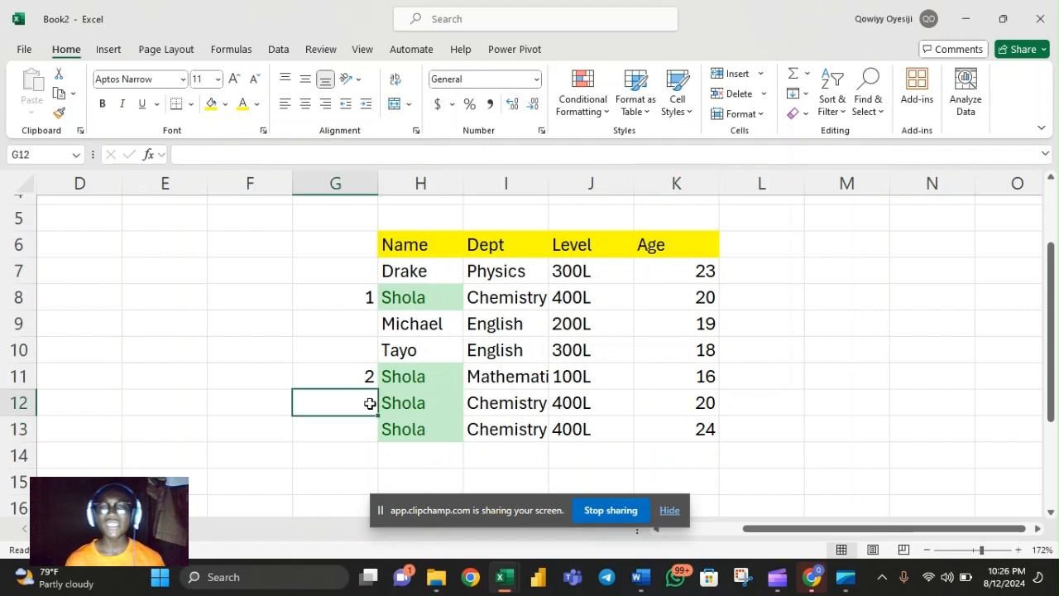
left_click(187, 297)
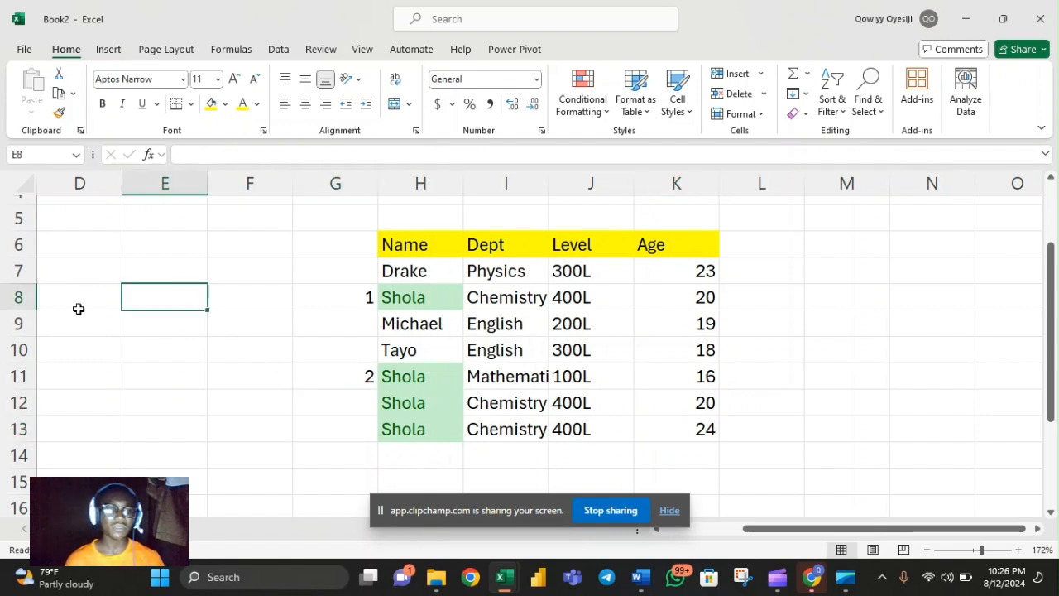
type("qOWIYY")
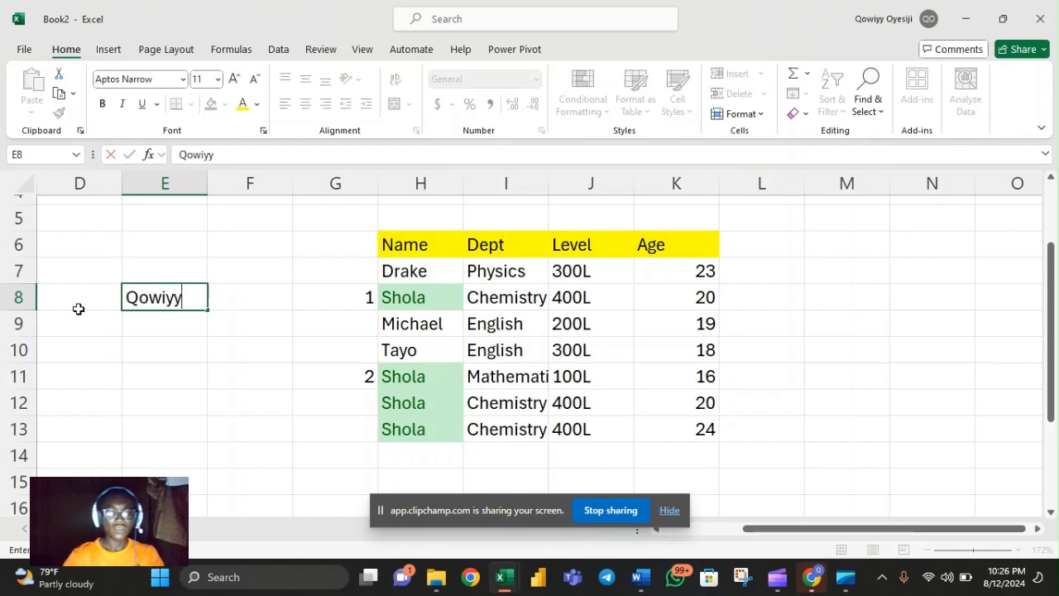
key("BackSpace")
key("BackSpace")
key("BackSpace")
key("BackSpace")
key("BackSpace")
key("BackSpace")
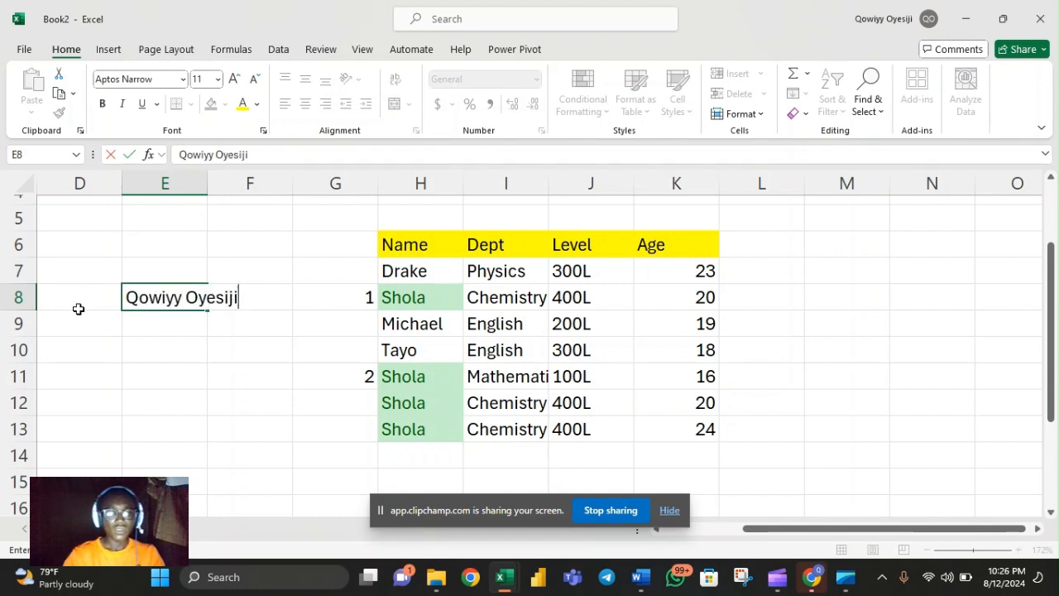
key("Return")
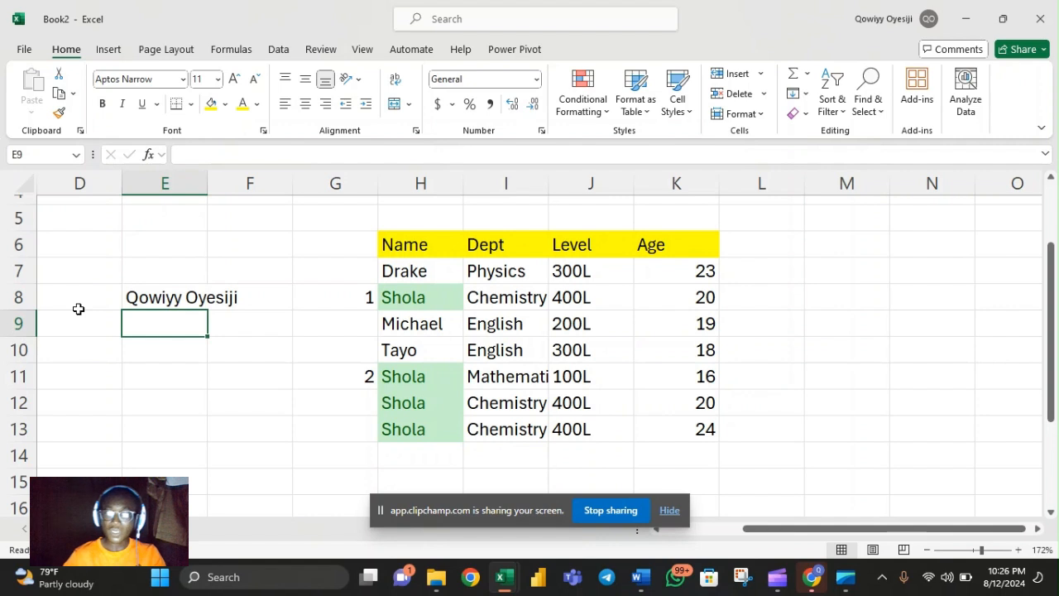
left_click(163, 297)
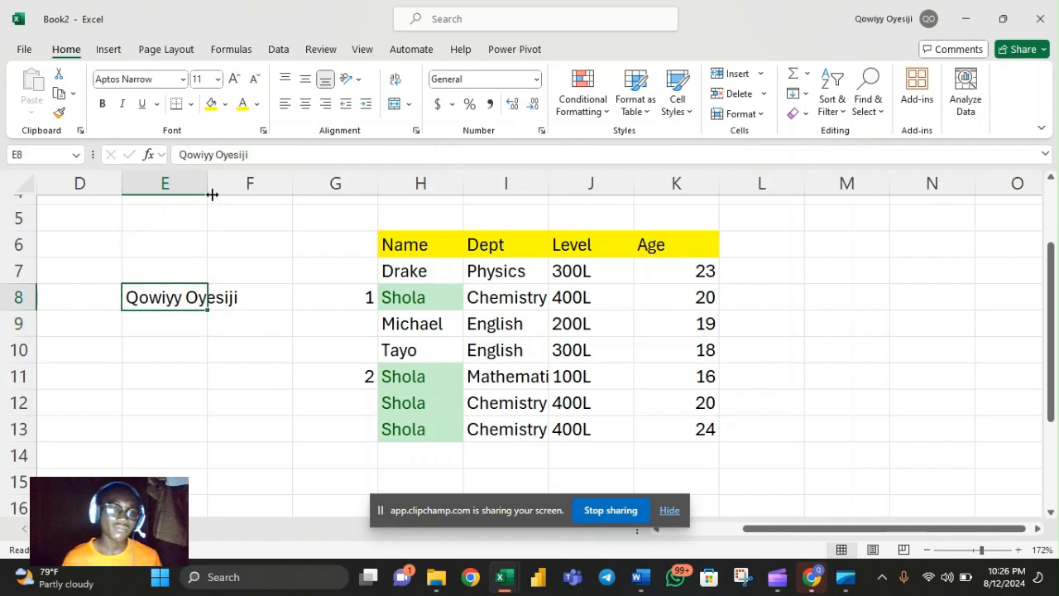
Widen column E to fit its text, and number the remaining duplicate-name records with 3 in G13 and 1 in G12
left_click_drag(208, 186, 249, 185)
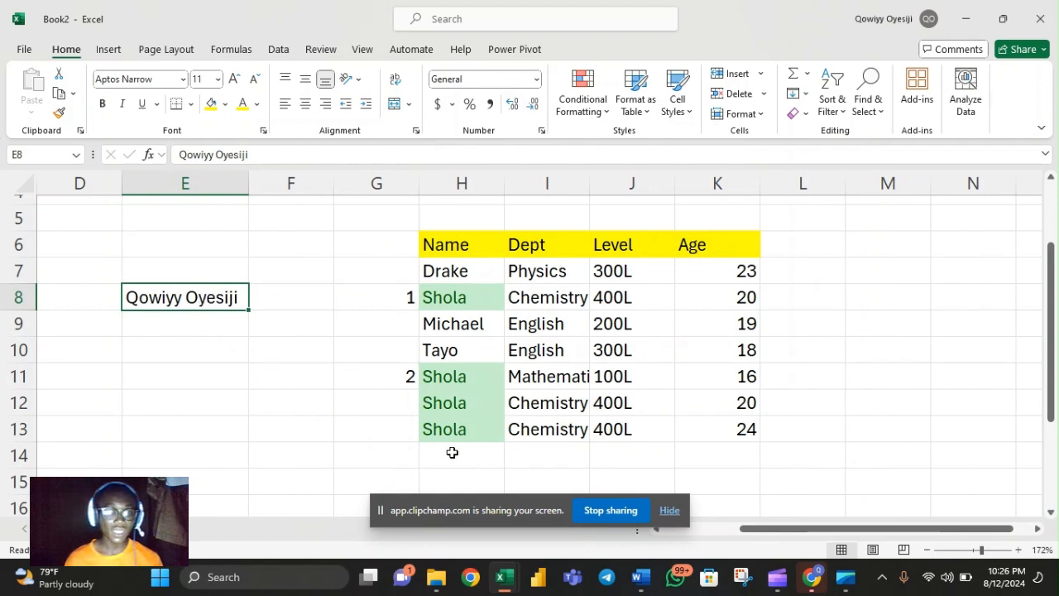
left_click(400, 431)
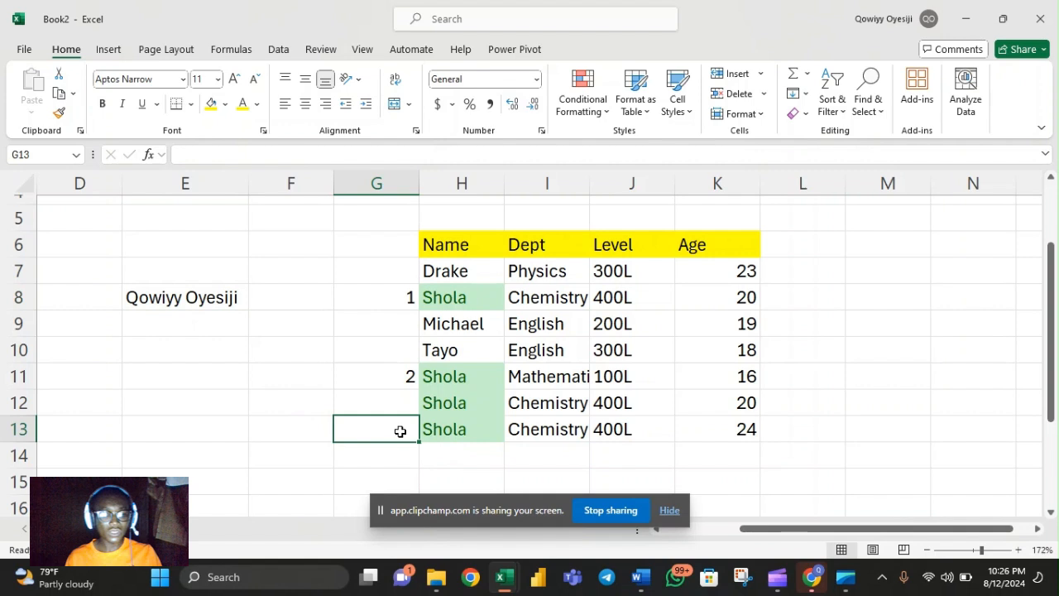
type("3")
left_click(403, 411)
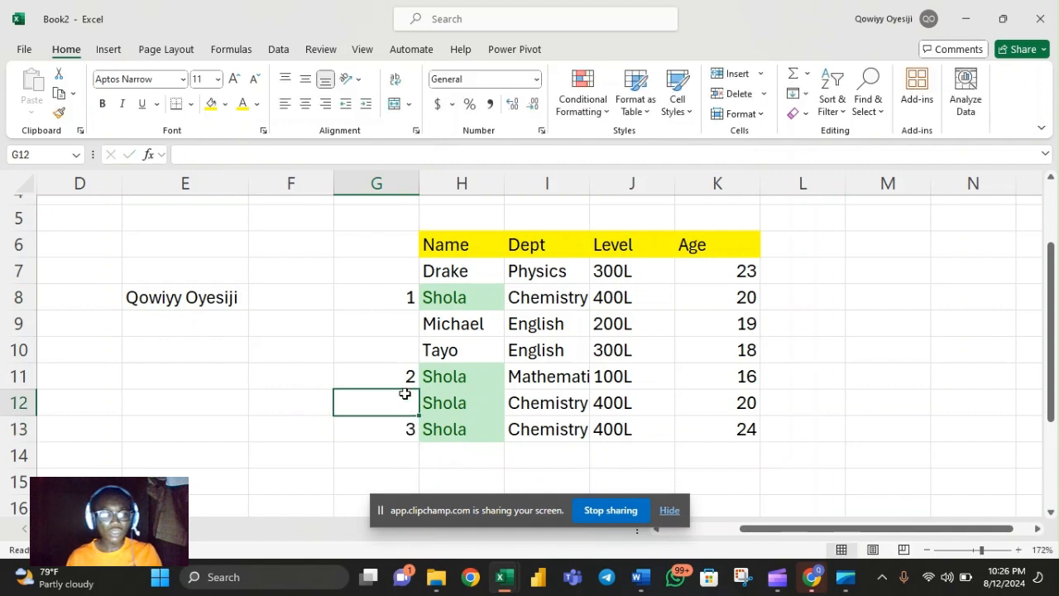
type("1")
key("Return")
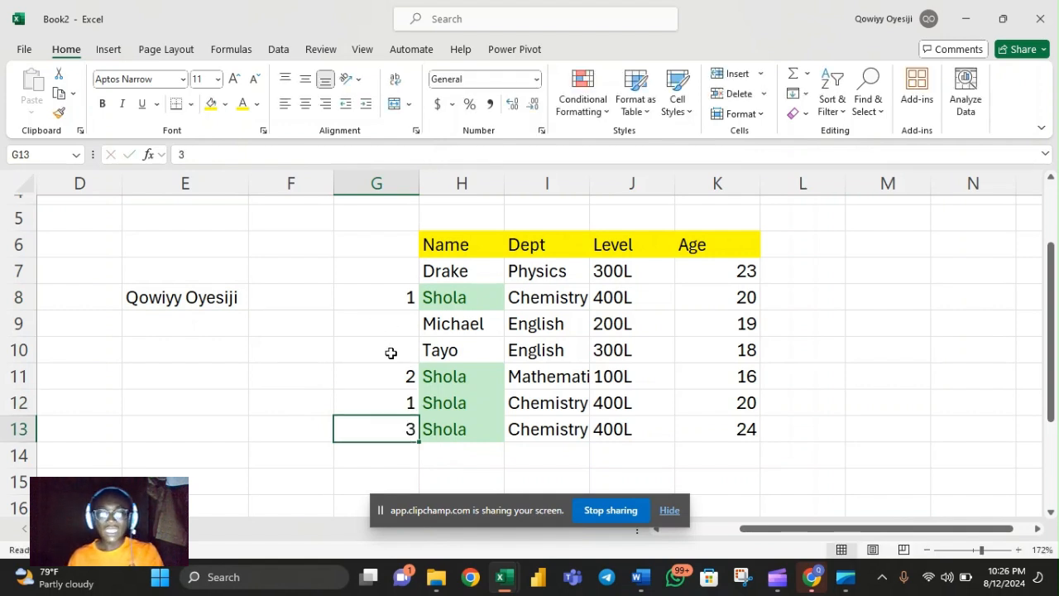
Compare the full records in rows 8 and 12 across the Name, Dept, Level and Age columns
left_click_drag(415, 301, 729, 295)
left_click_drag(780, 406, 413, 404)
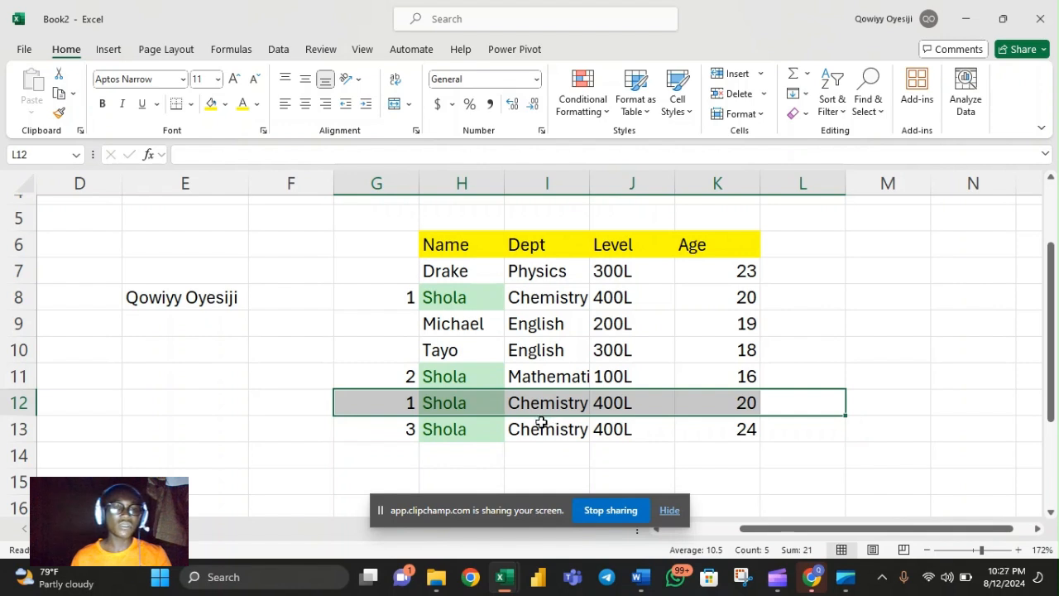
Try clearing the conditional formatting rules from the names in H7:H13, and undo the clearing
left_click_drag(461, 273, 473, 437)
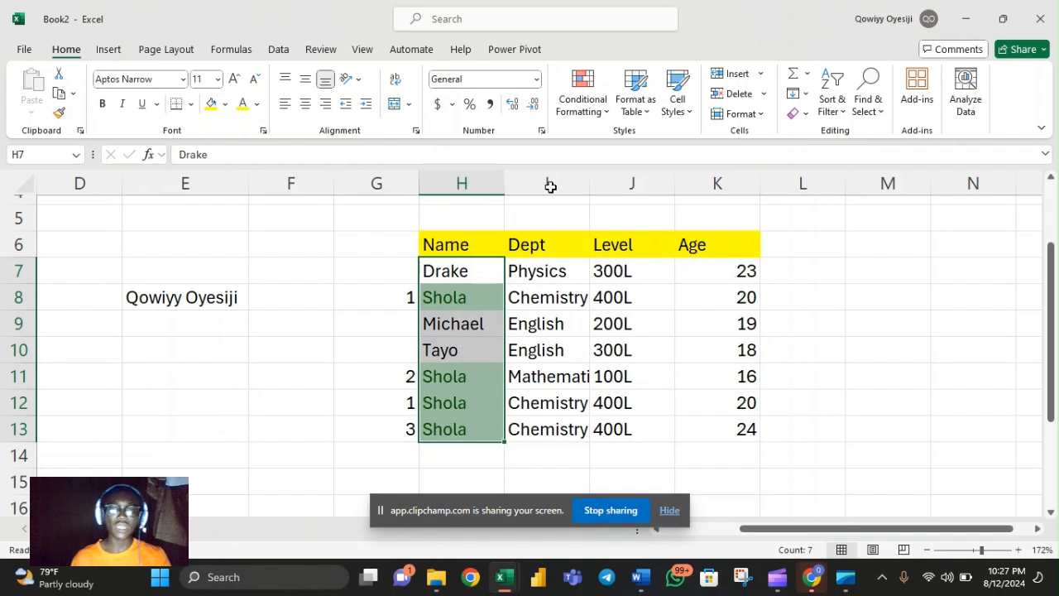
left_click(598, 112)
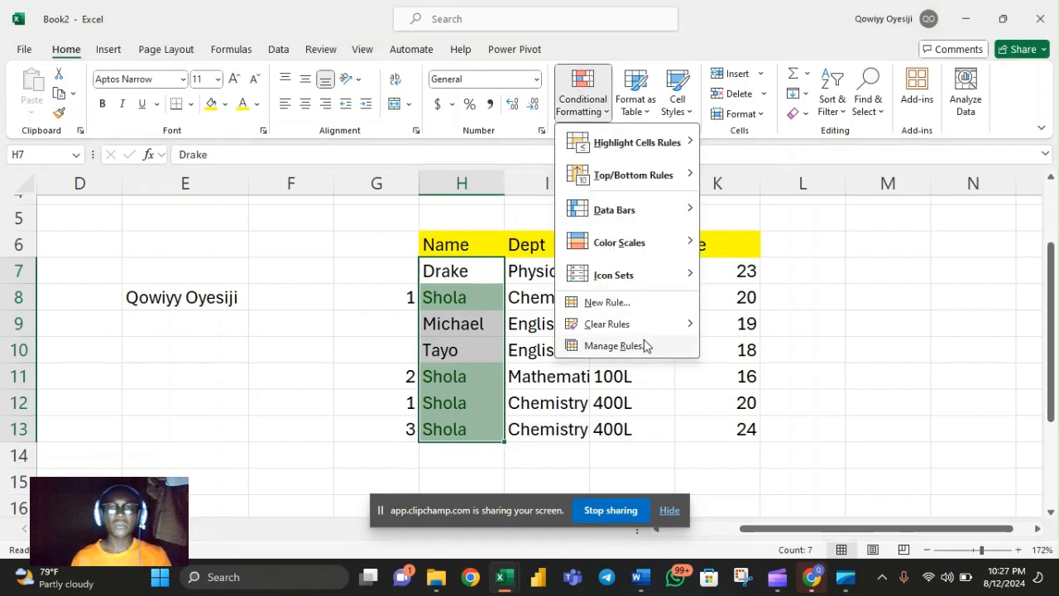
mouse_move(620, 326)
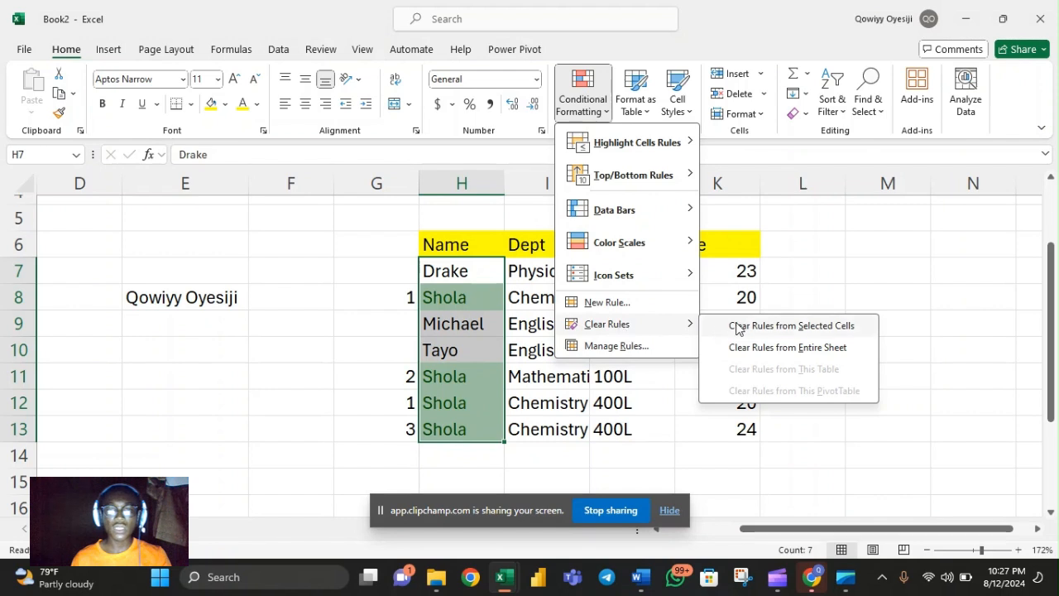
left_click(768, 331)
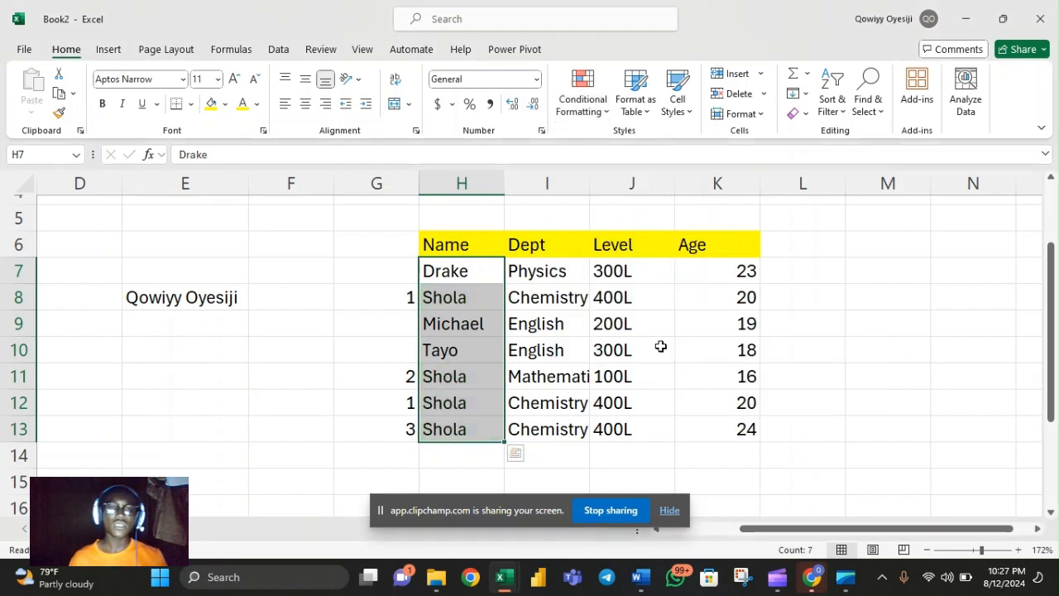
key("ctrl+z")
left_click(639, 362)
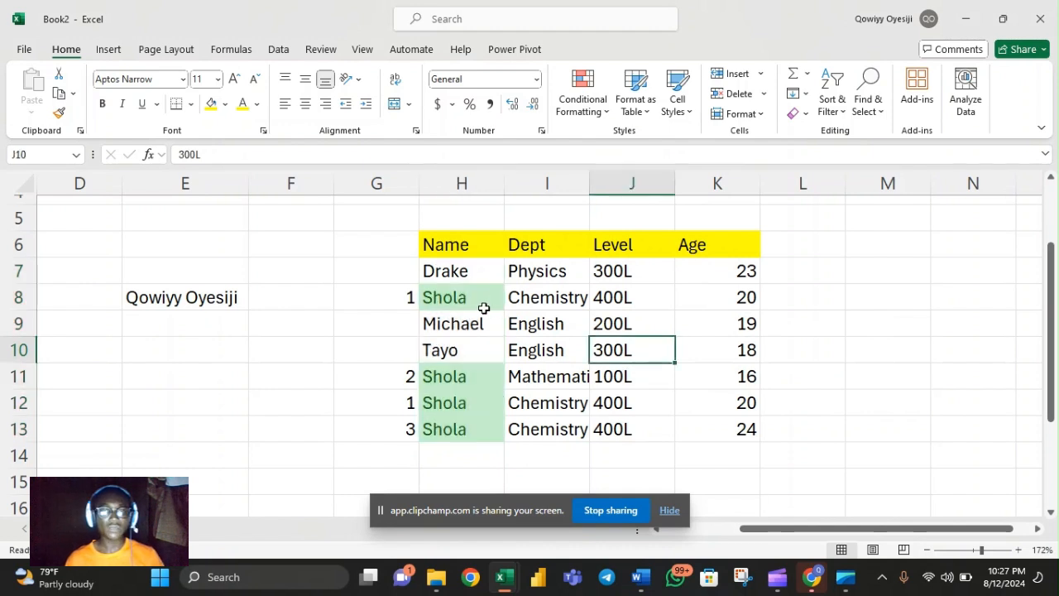
Clear the conditional formatting rules from only the name cells H7:H13
left_click_drag(430, 274, 451, 428)
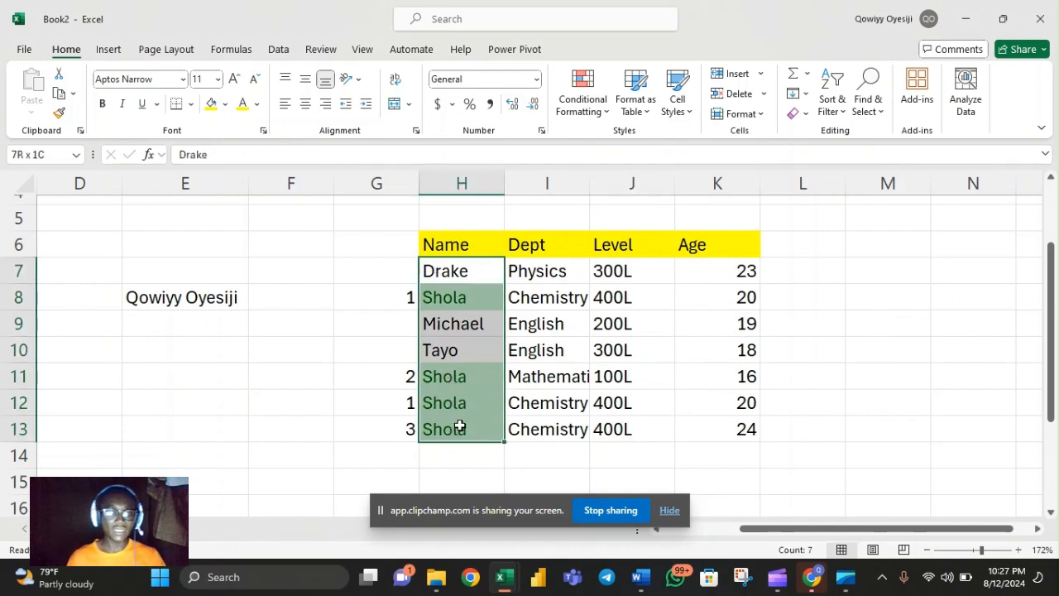
left_click(604, 120)
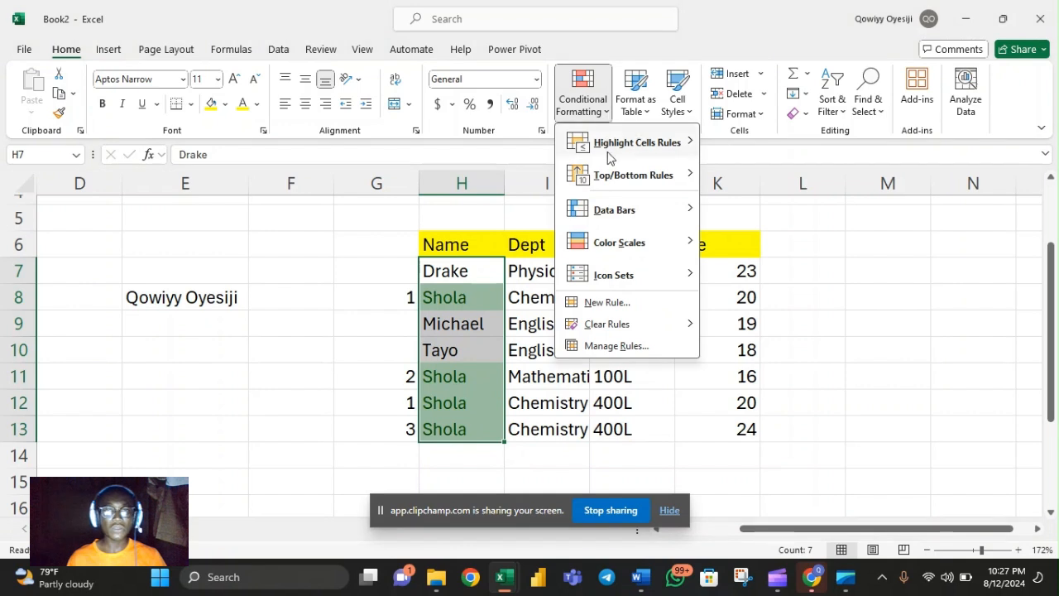
mouse_move(618, 331)
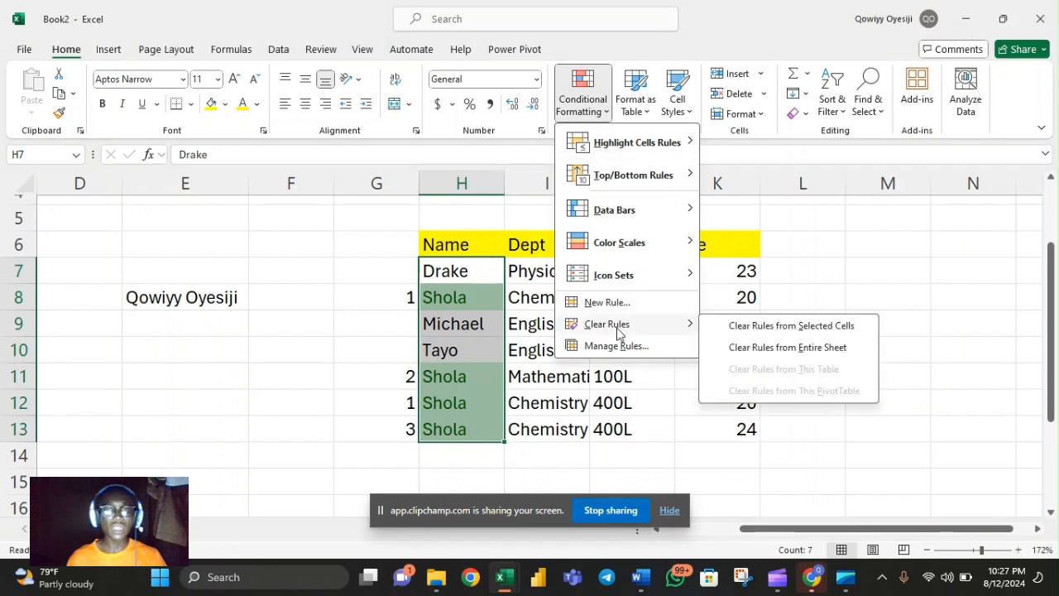
left_click(783, 329)
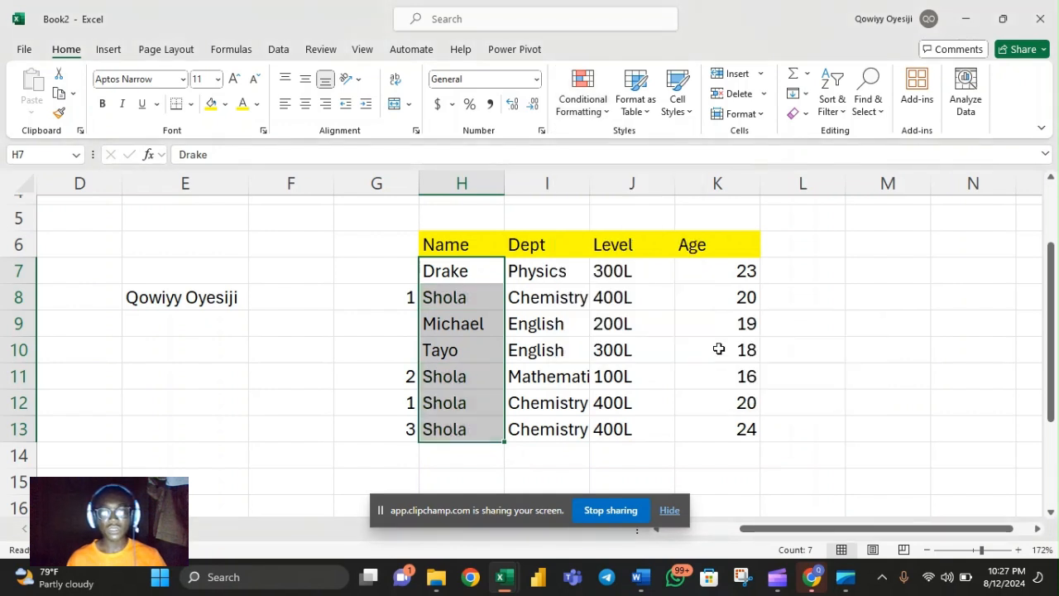
left_click(594, 402)
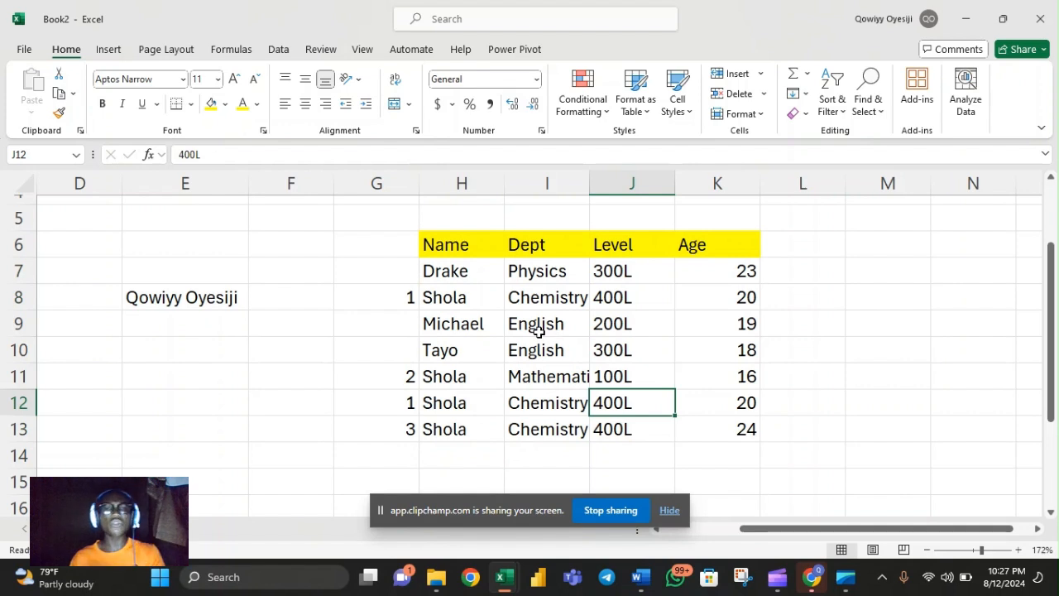
Try Remove Duplicates on H7:K13 with Name, Dept, Level and Age all included, and undo the removal
left_click(464, 273)
left_click_drag(464, 273, 724, 436)
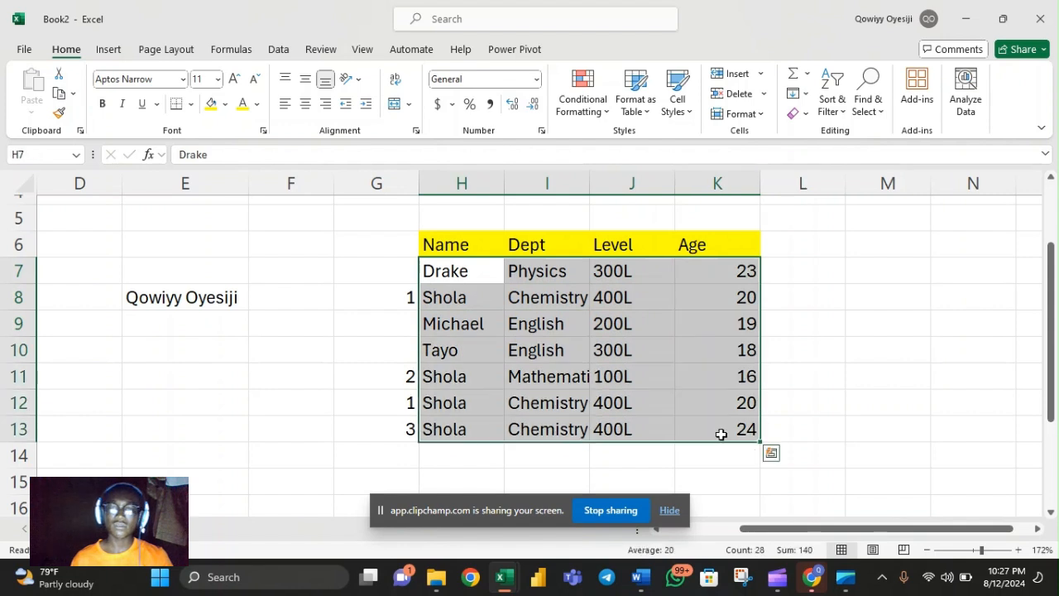
left_click(279, 50)
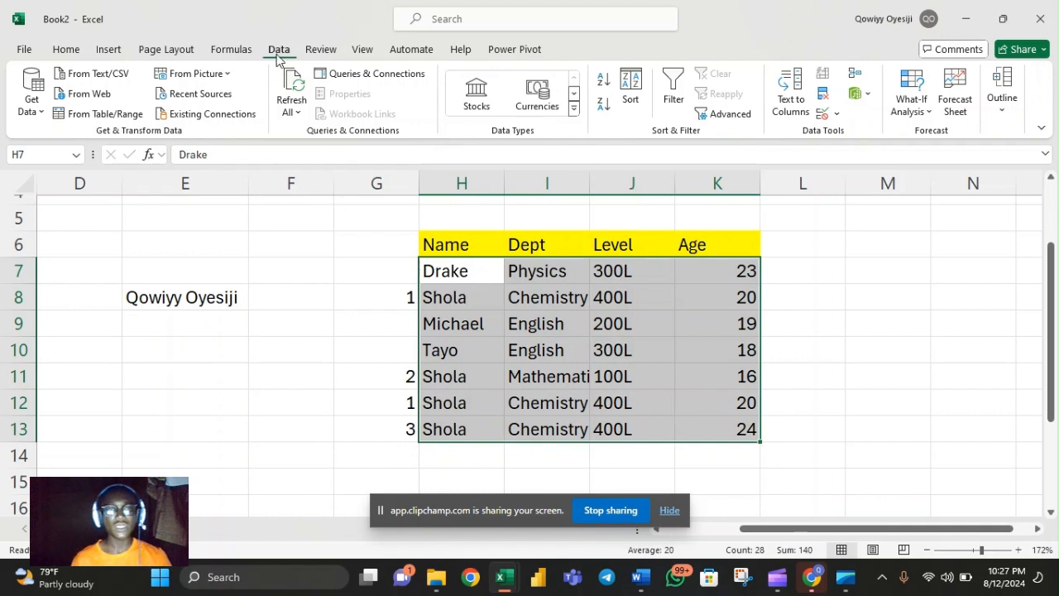
left_click(822, 99)
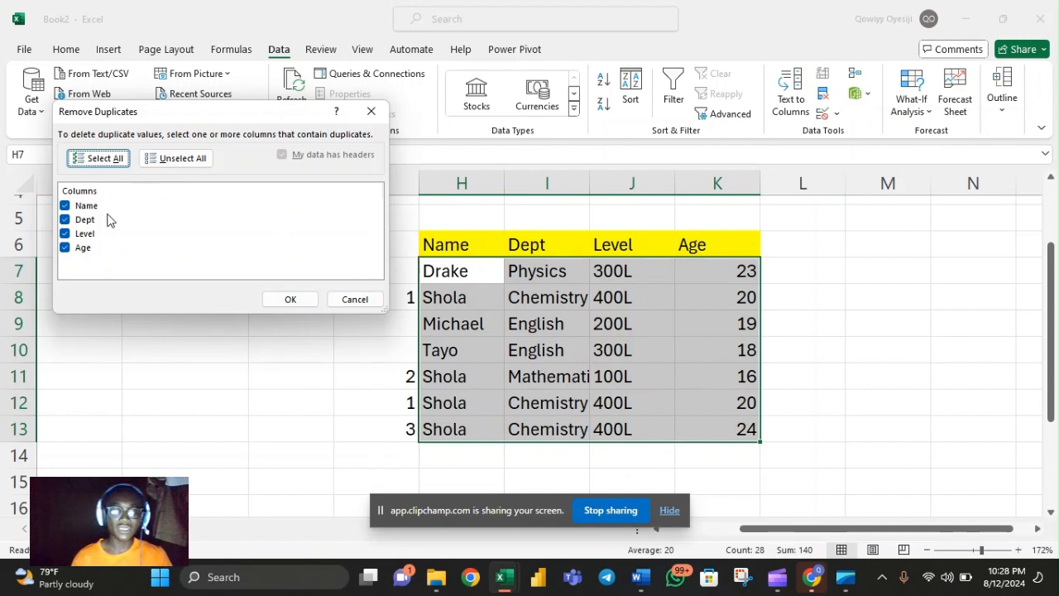
left_click(290, 301)
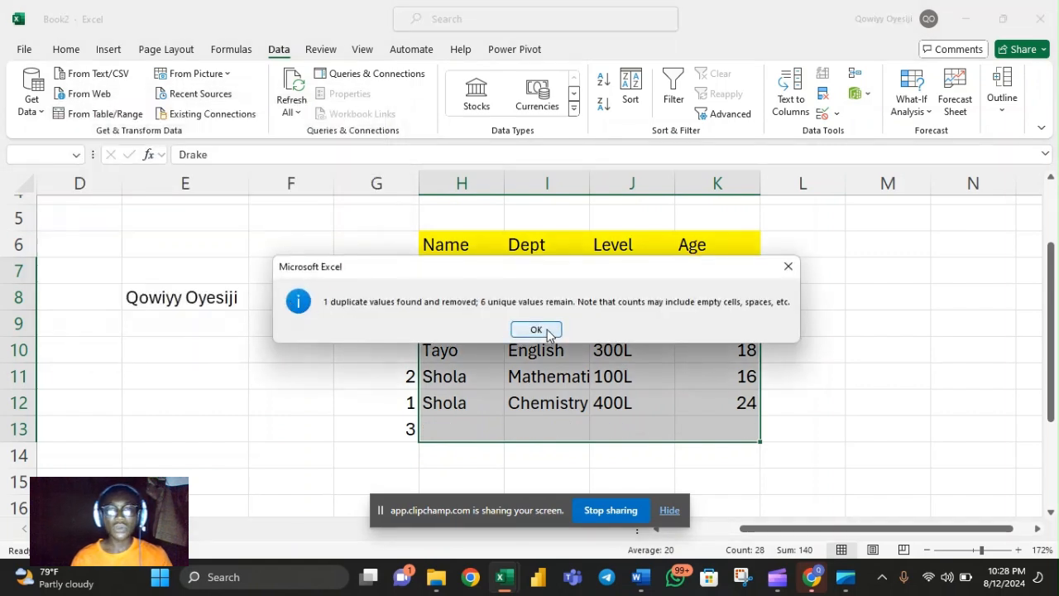
left_click(536, 329)
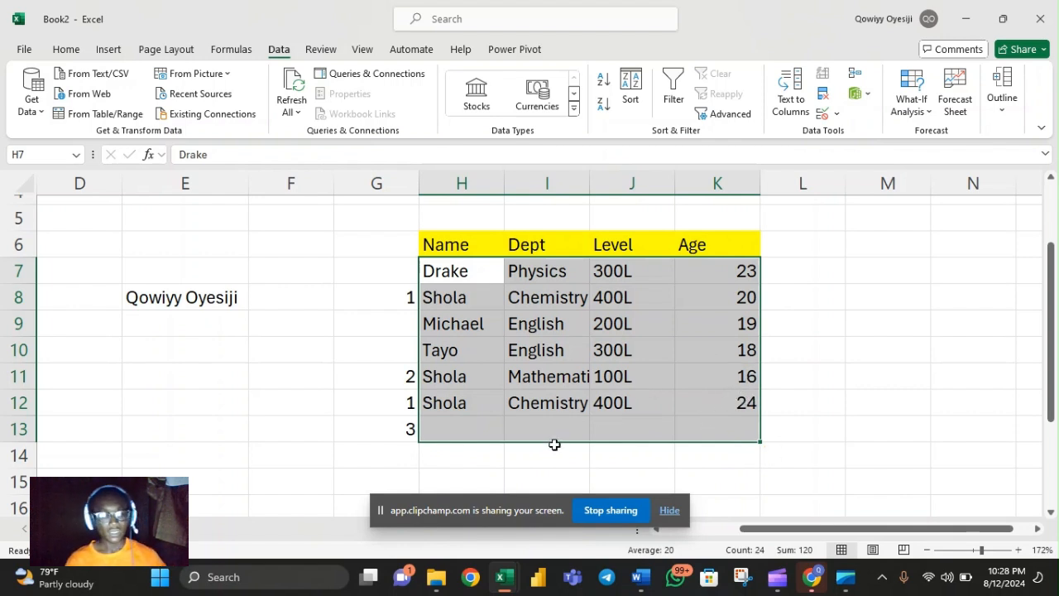
key("ctrl+z")
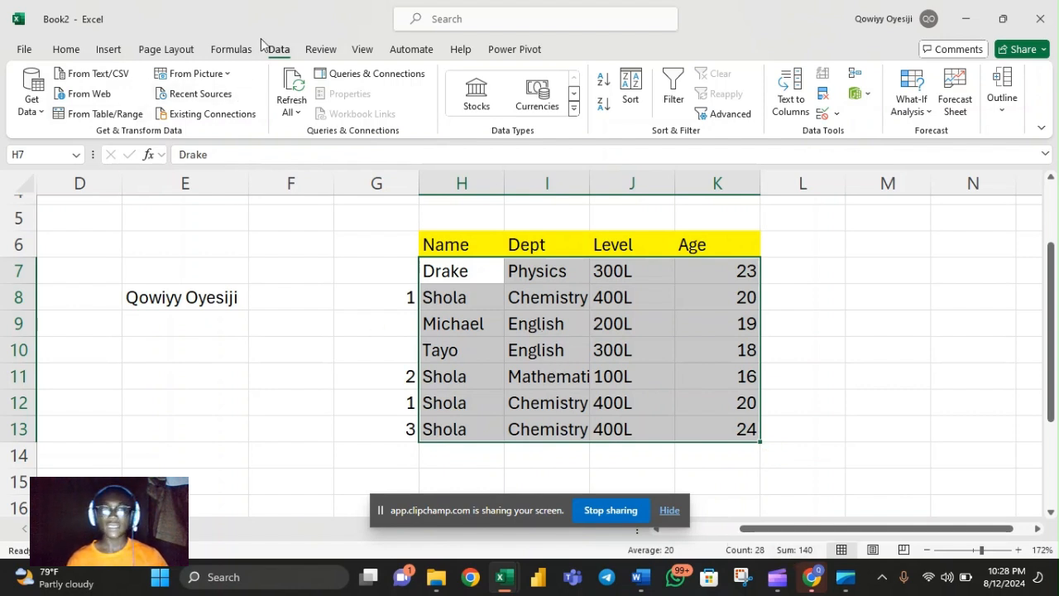
Remove the duplicate rows from H7:K13, matching on the Name, Dept, Level and Age columns
left_click(821, 97)
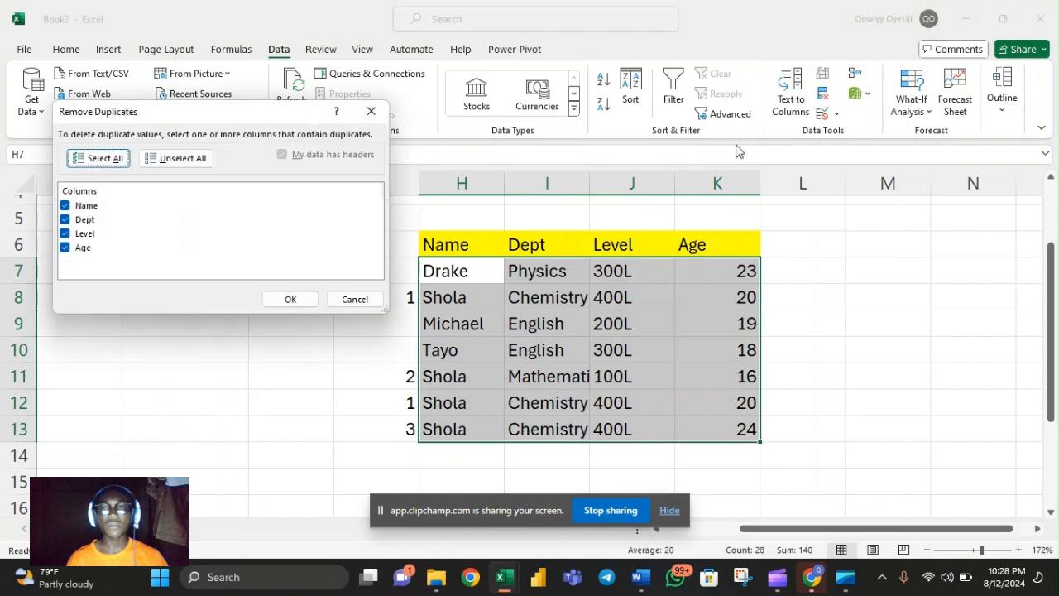
left_click(290, 299)
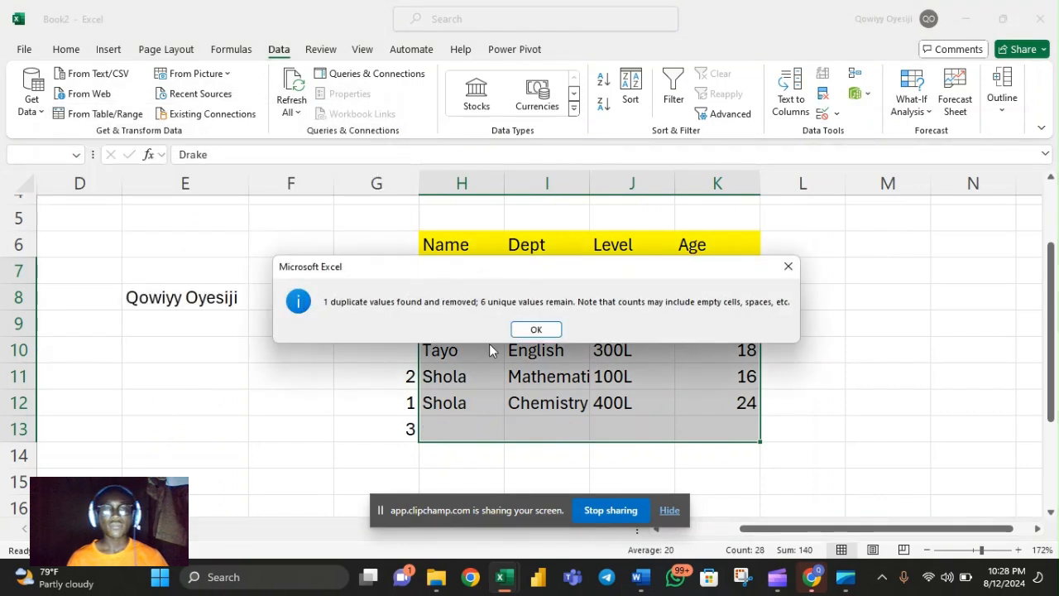
left_click(536, 330)
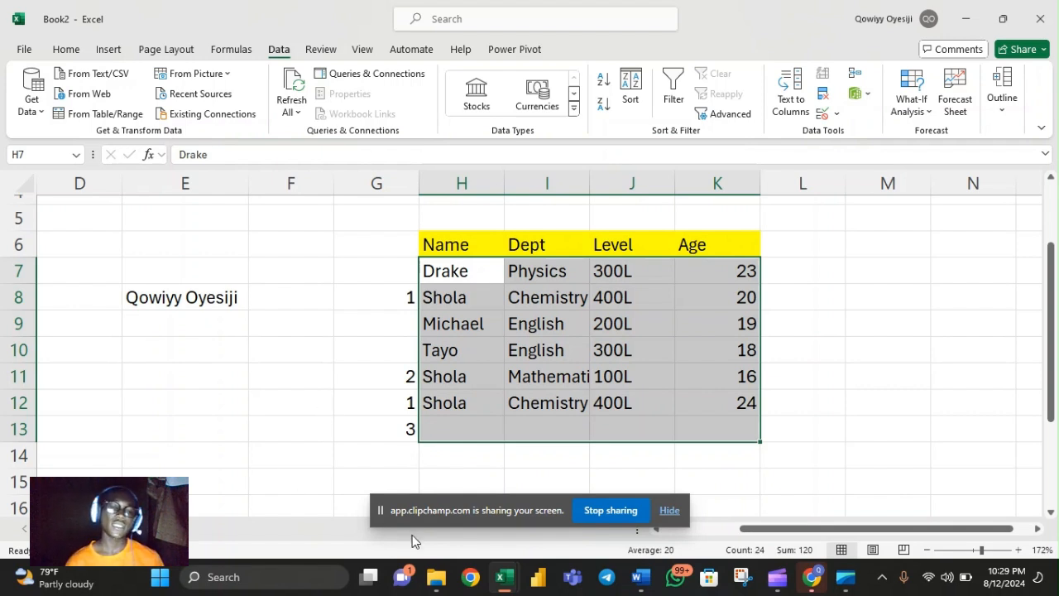
Switch to the Imported Data folder window in File Explorer
mouse_move(452, 585)
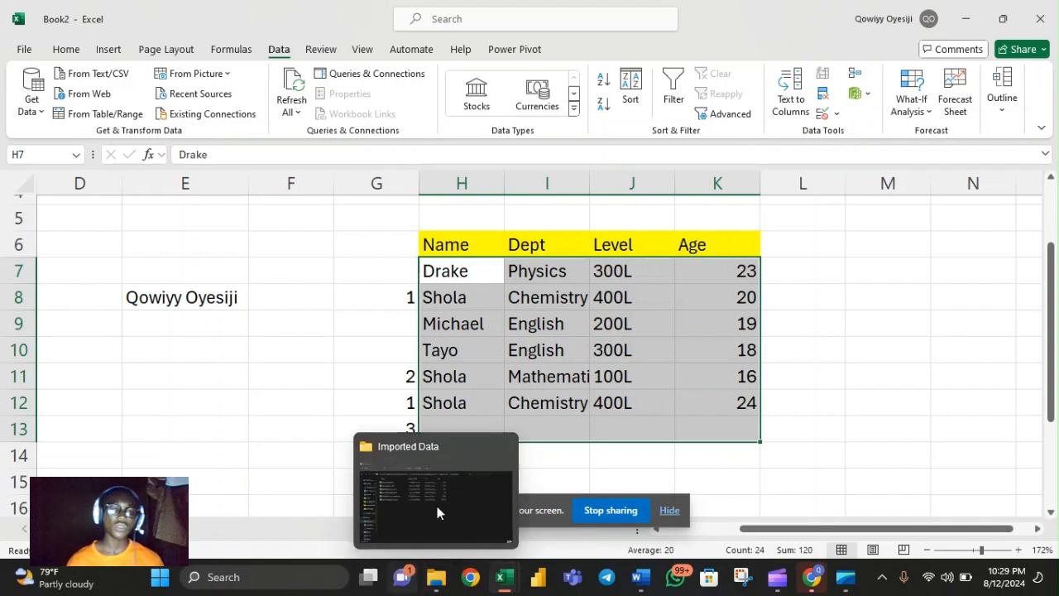